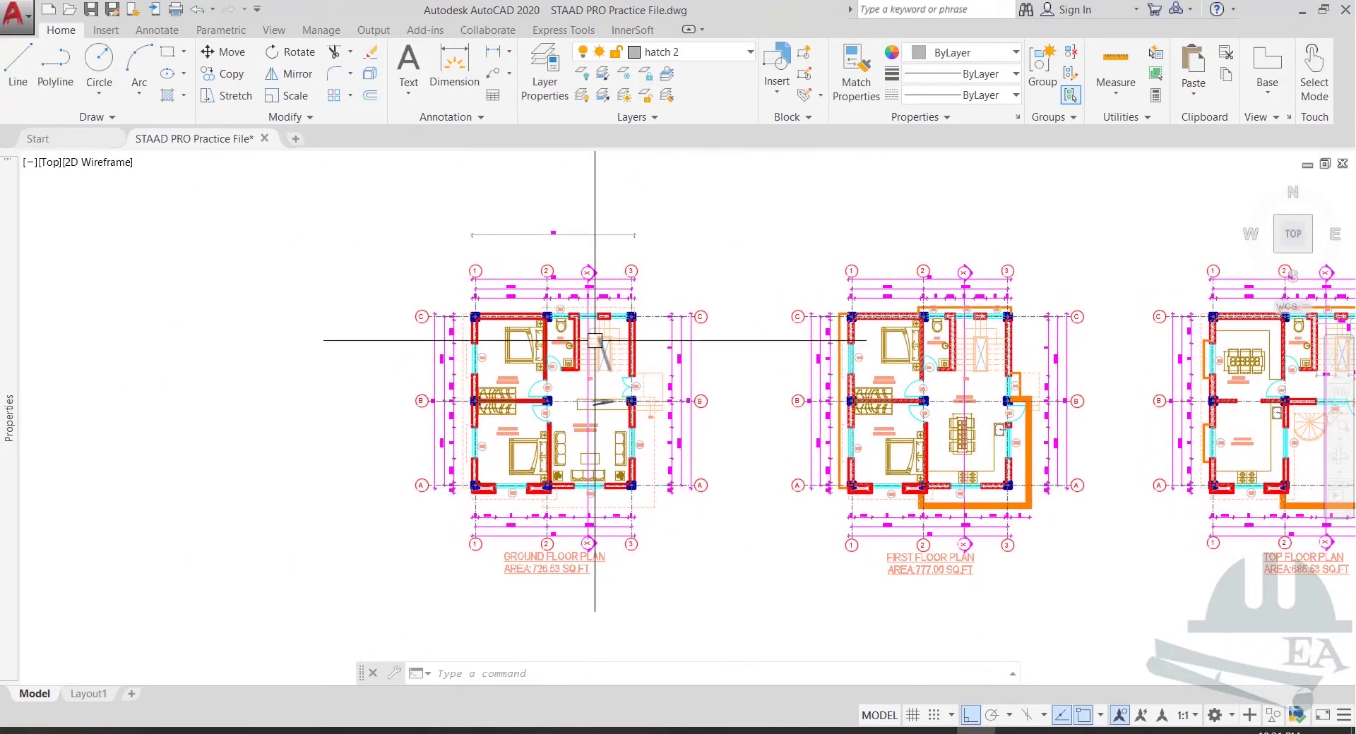
Zoom in on the first-floor plan and pan to the bedroom, WC and stair area.
scroll(597, 344, "up", 2)
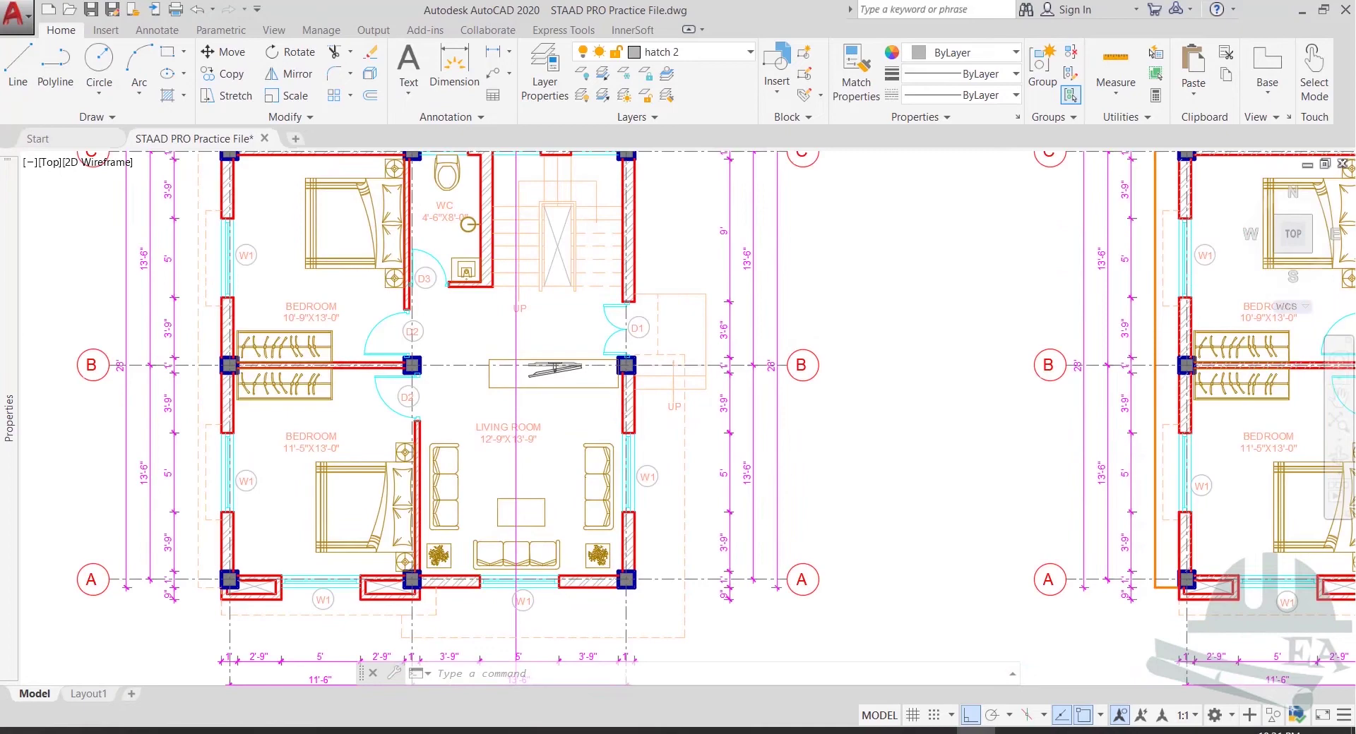
scroll(727, 387, "down", 3)
scroll(718, 339, "up", 5)
scroll(830, 351, "down", 1)
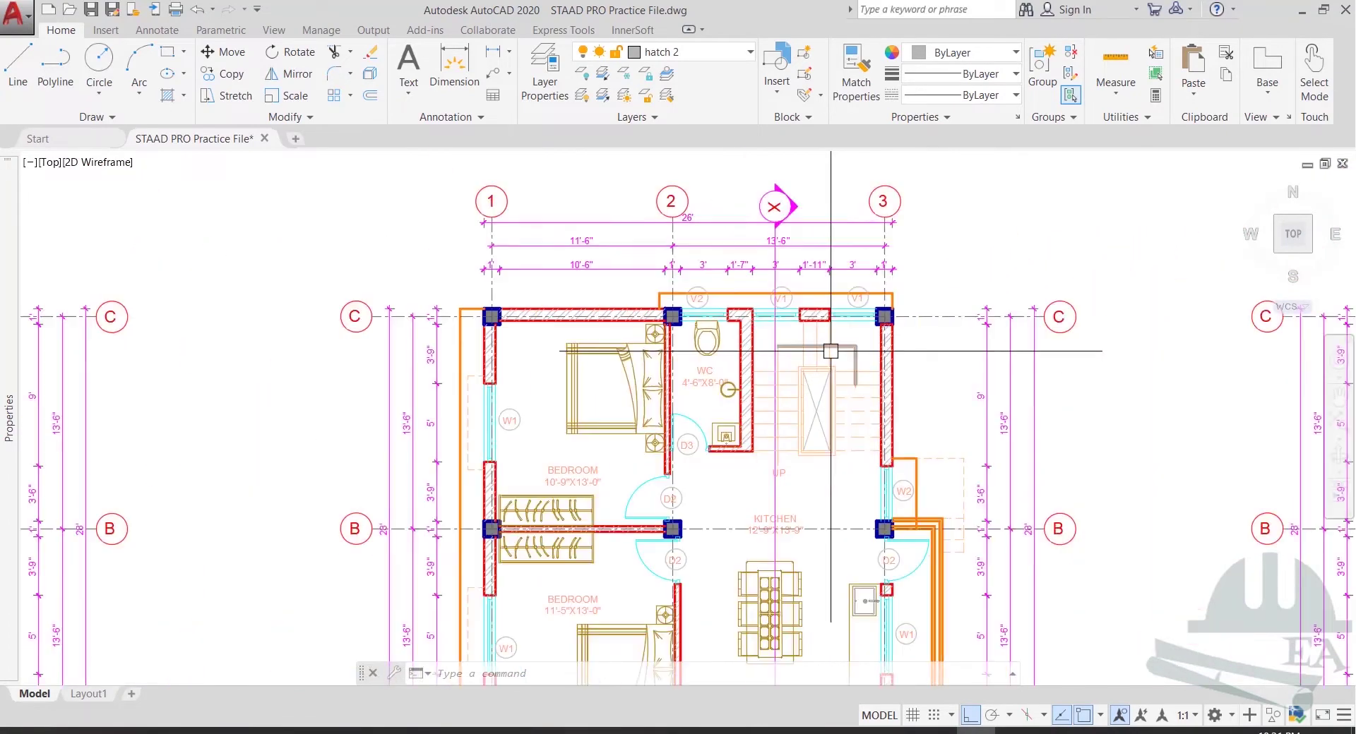
scroll(831, 351, "up", 2)
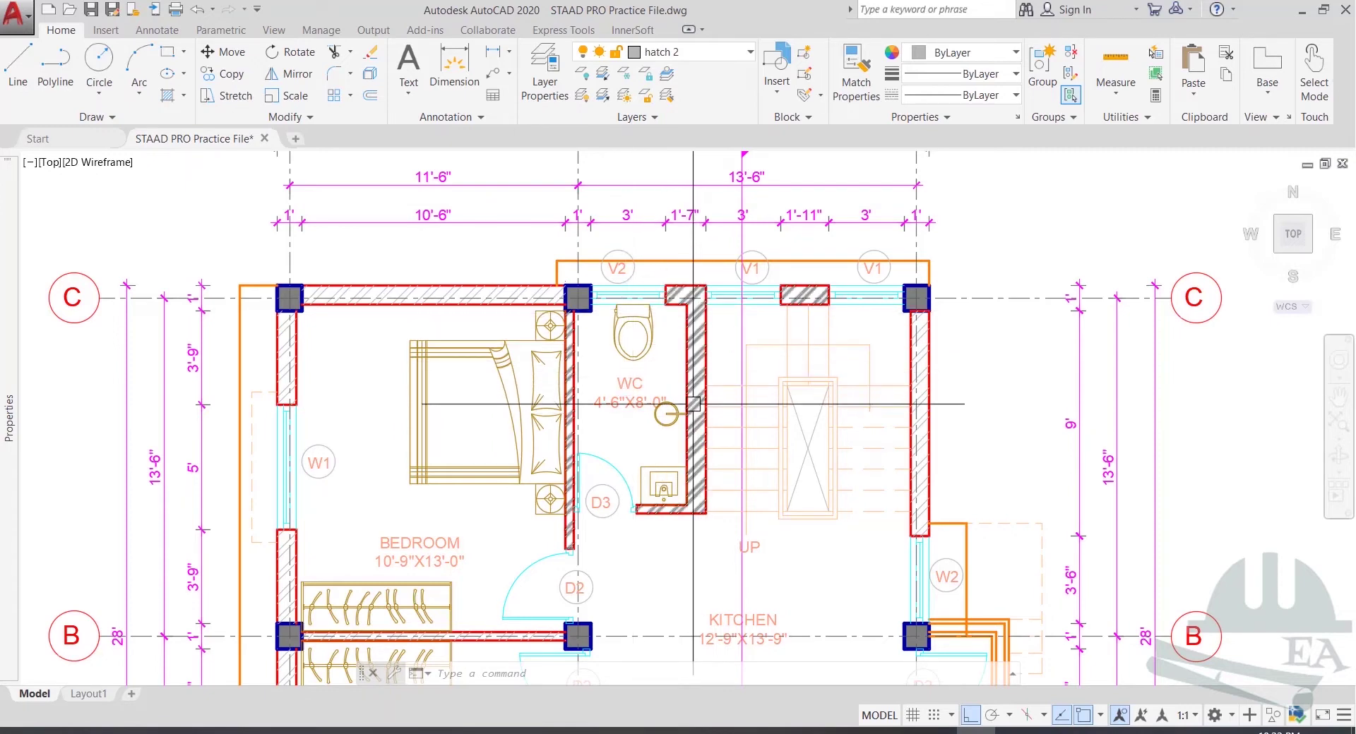
middle_click_drag(691, 396, 678, 366)
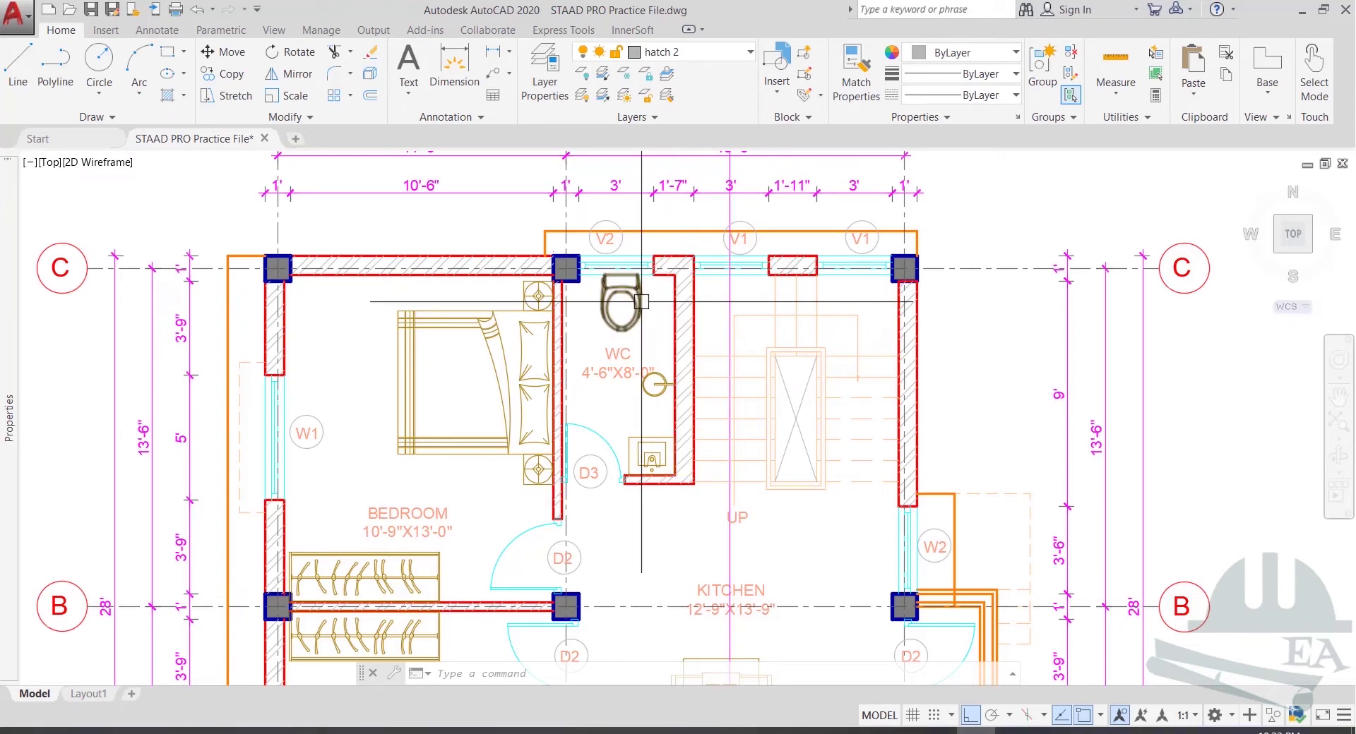
Place a 5'-1" linear dimension from the column corner to the WC wall corner, then return to STAAD.Pro.
left_click(491, 55)
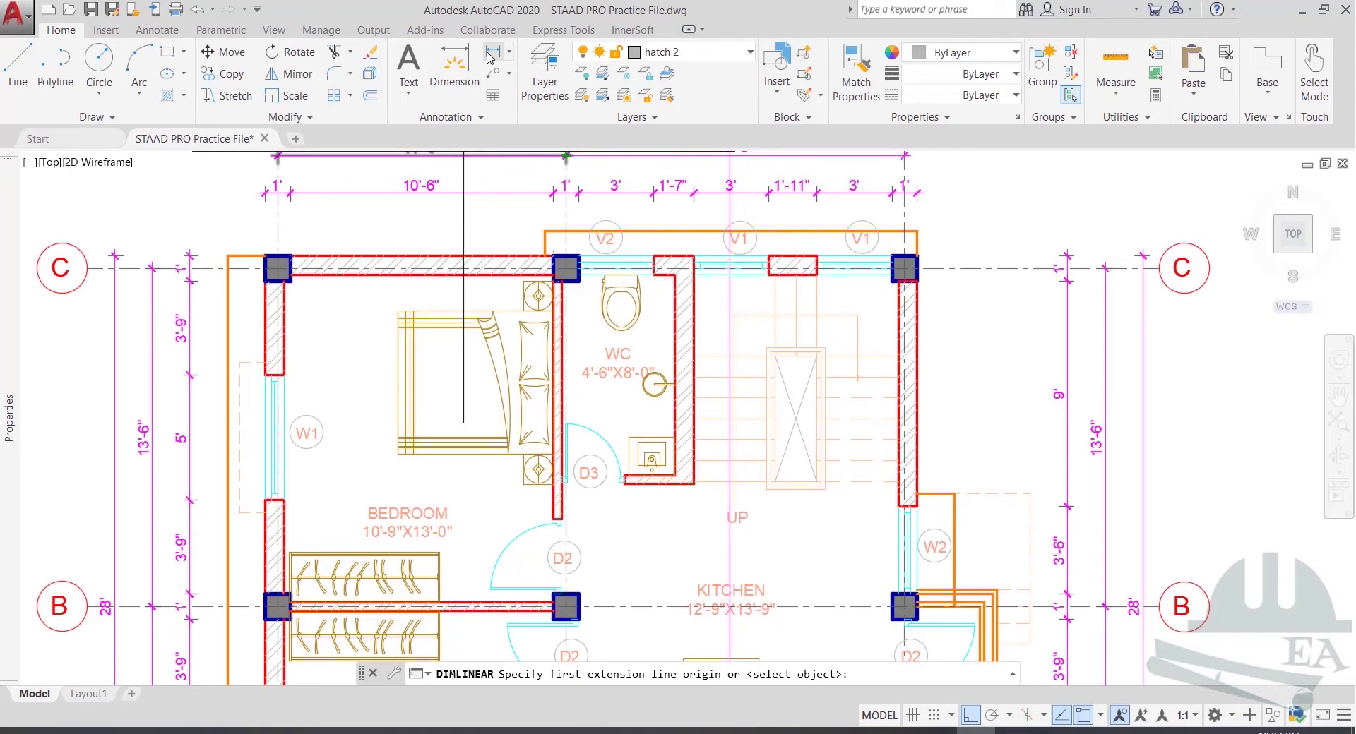
left_click(566, 268)
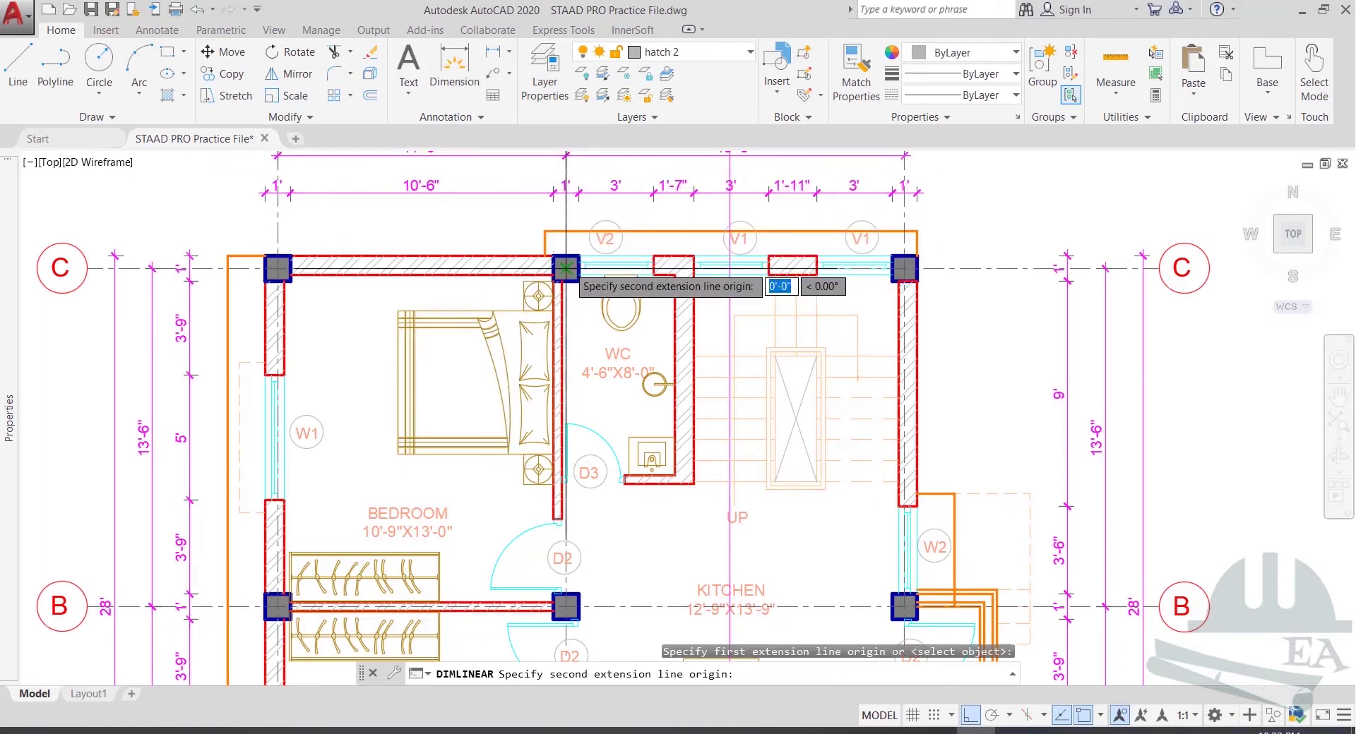
left_click(693, 255)
left_click(635, 231)
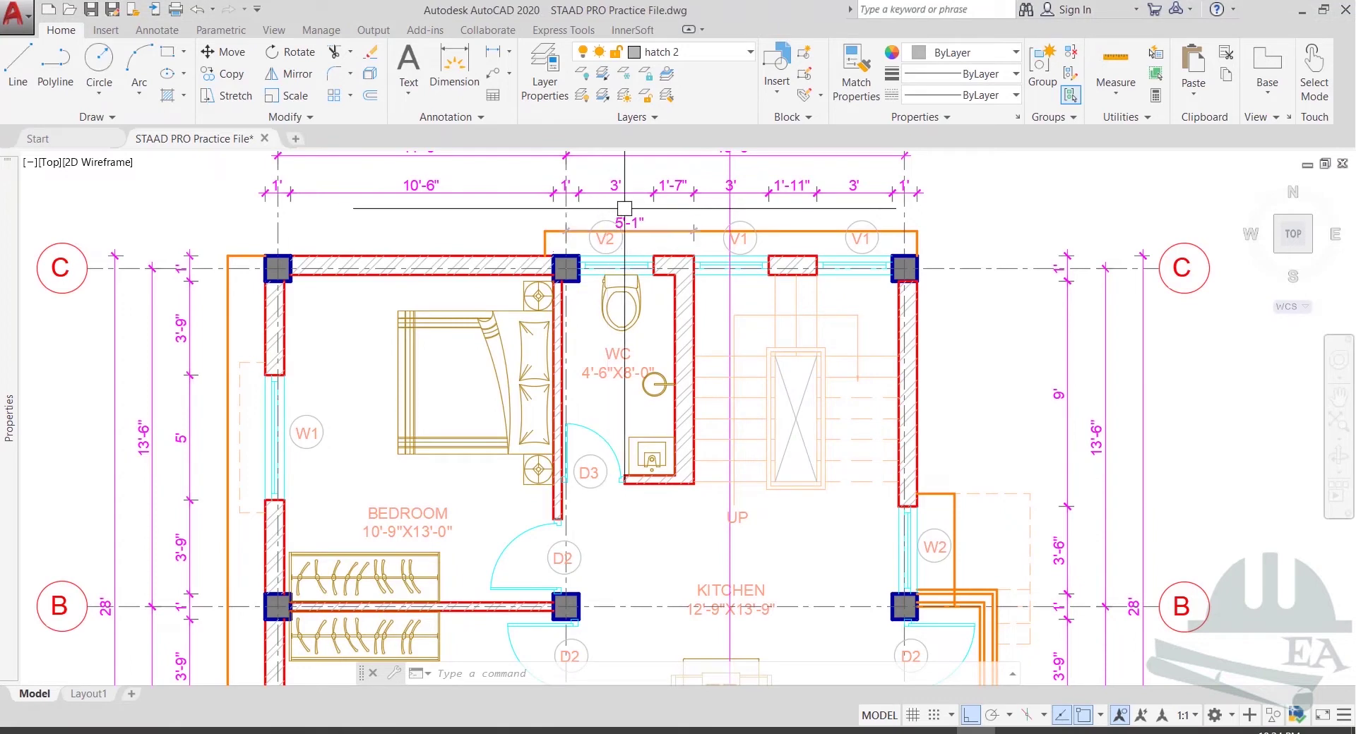
scroll(636, 209, "up", 2)
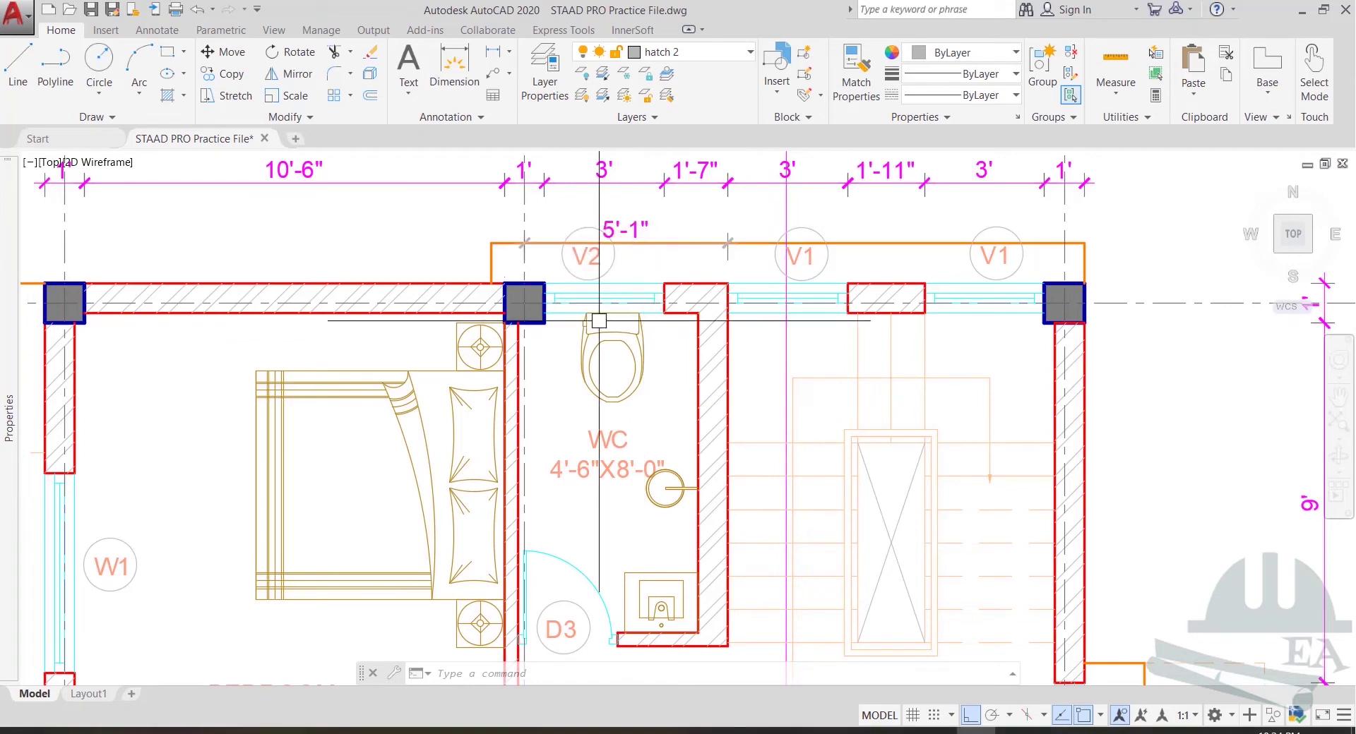
left_click(585, 731)
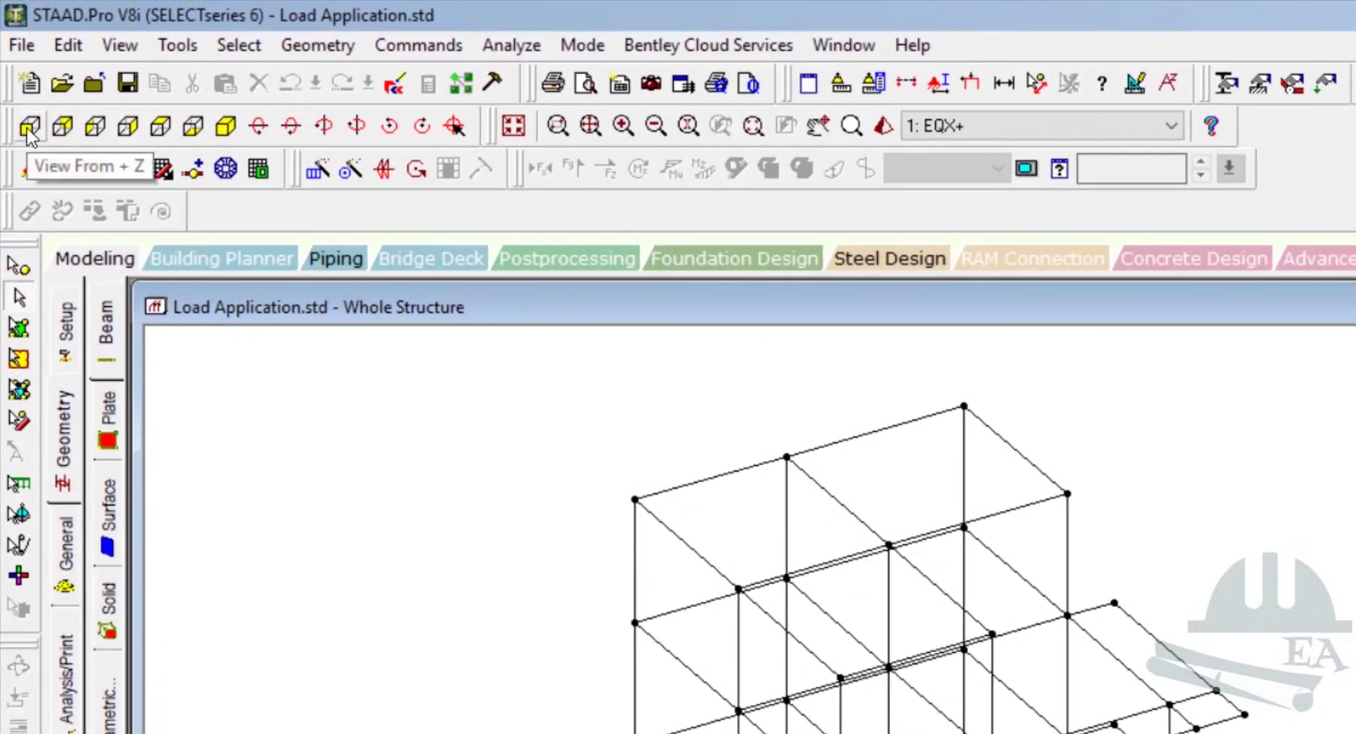
From the +Z view, window-select the first-floor beams and open them in a new view.
left_click(28, 129)
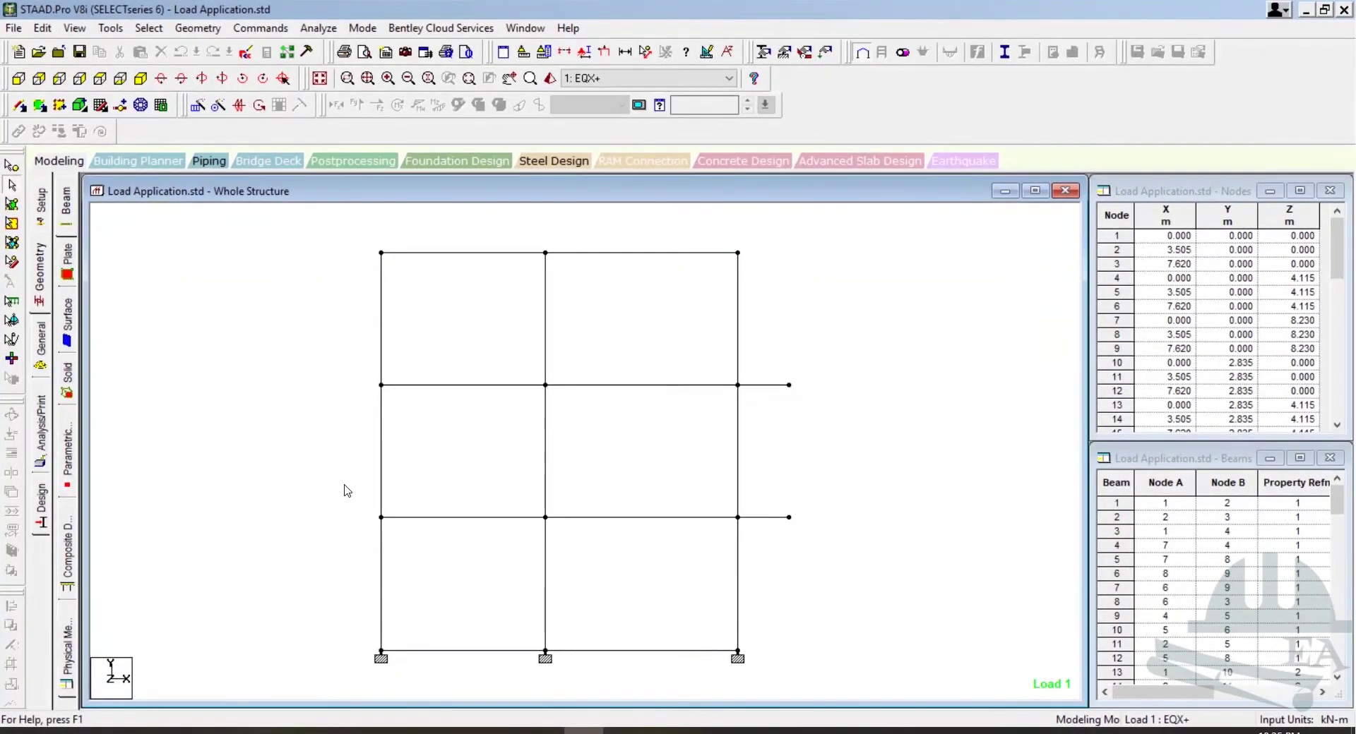
left_click_drag(345, 486, 822, 539)
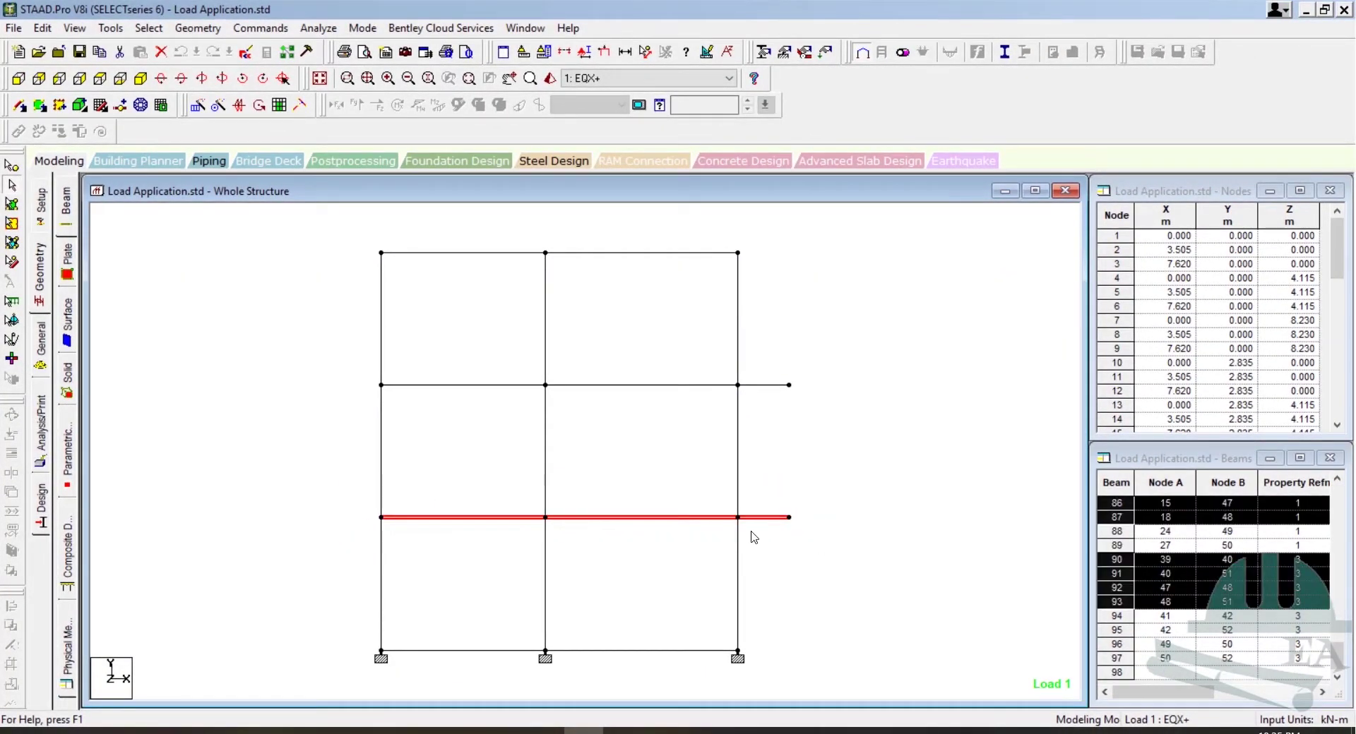
right_click(697, 529)
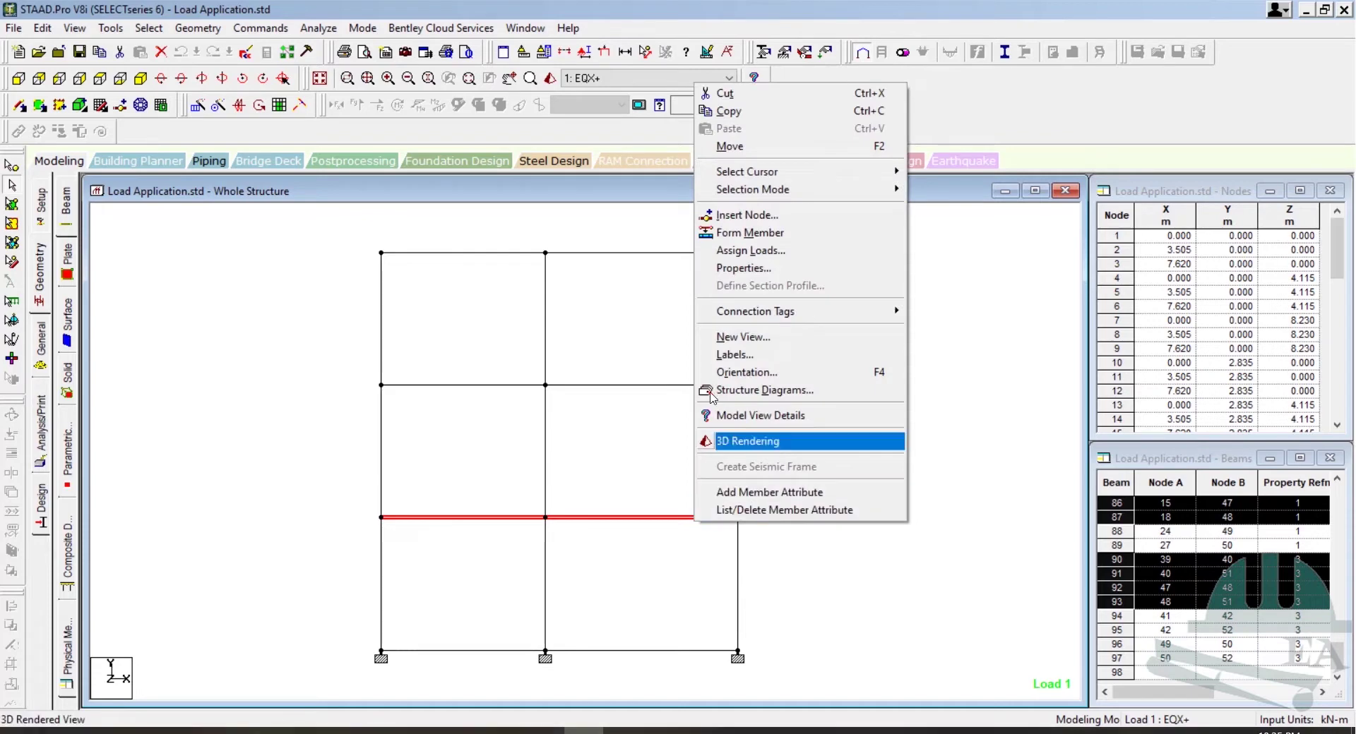
left_click(738, 337)
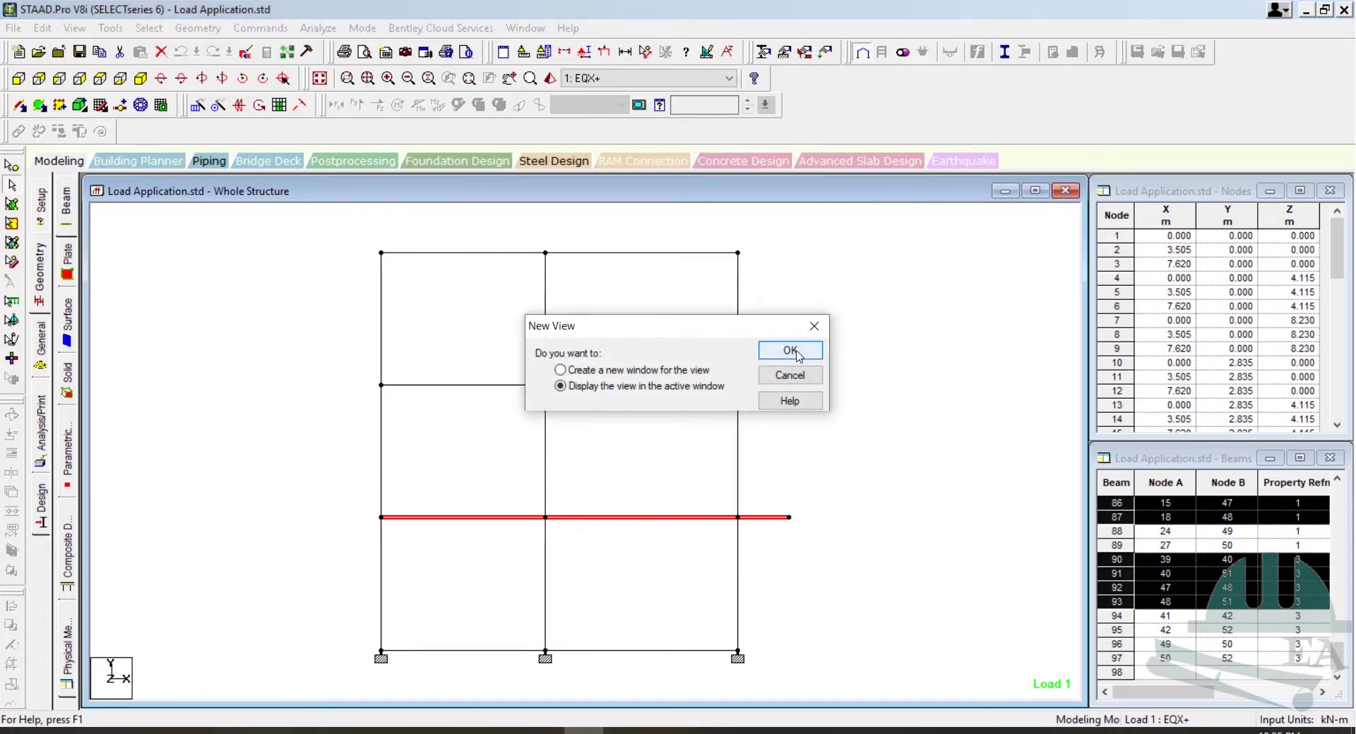
left_click(796, 353)
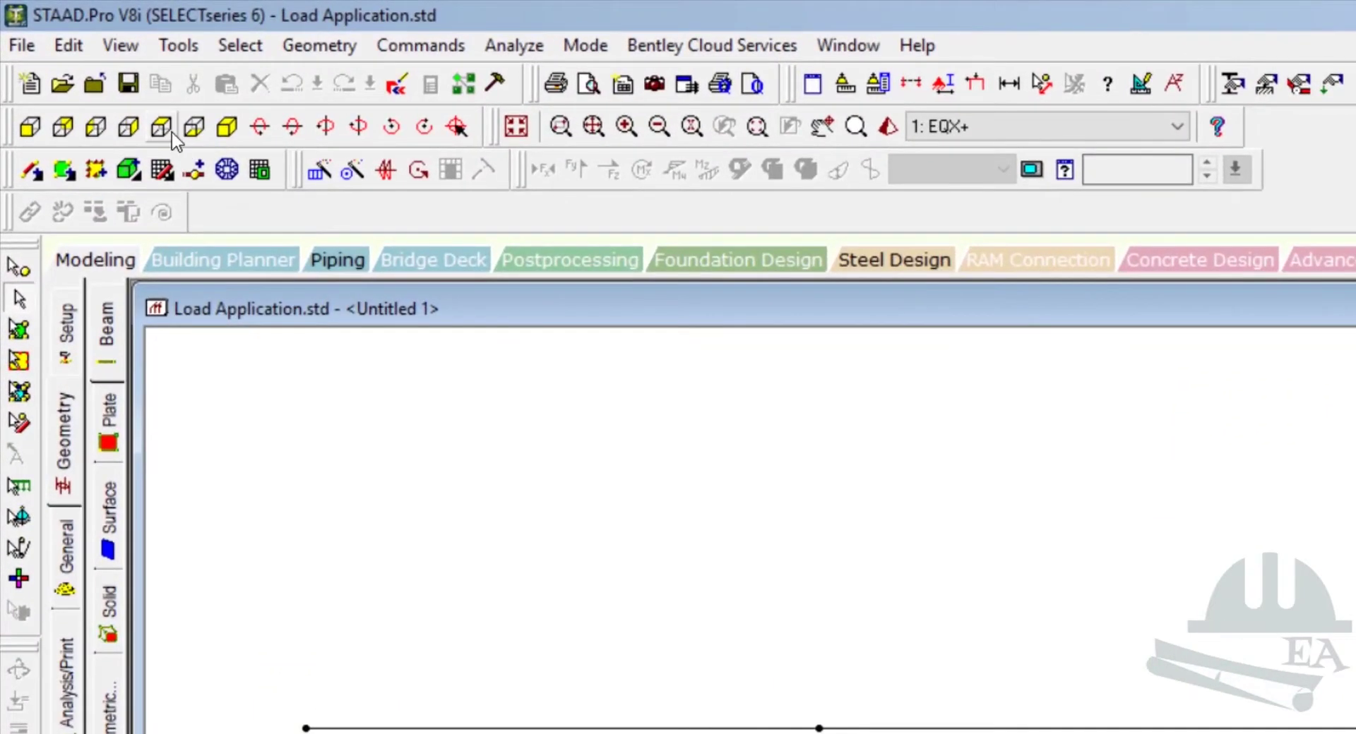
View the isolated beams from +Y and set the length input unit to inches.
left_click(106, 81)
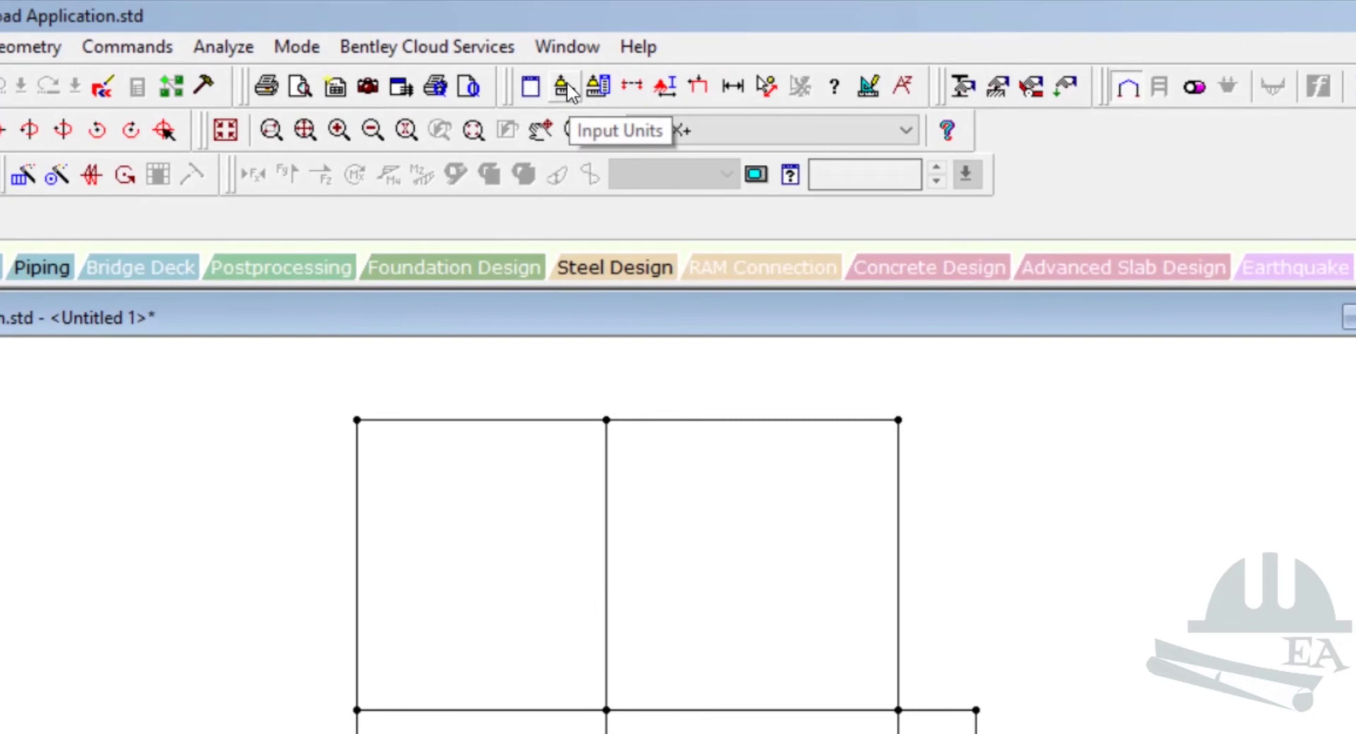
left_click(562, 87)
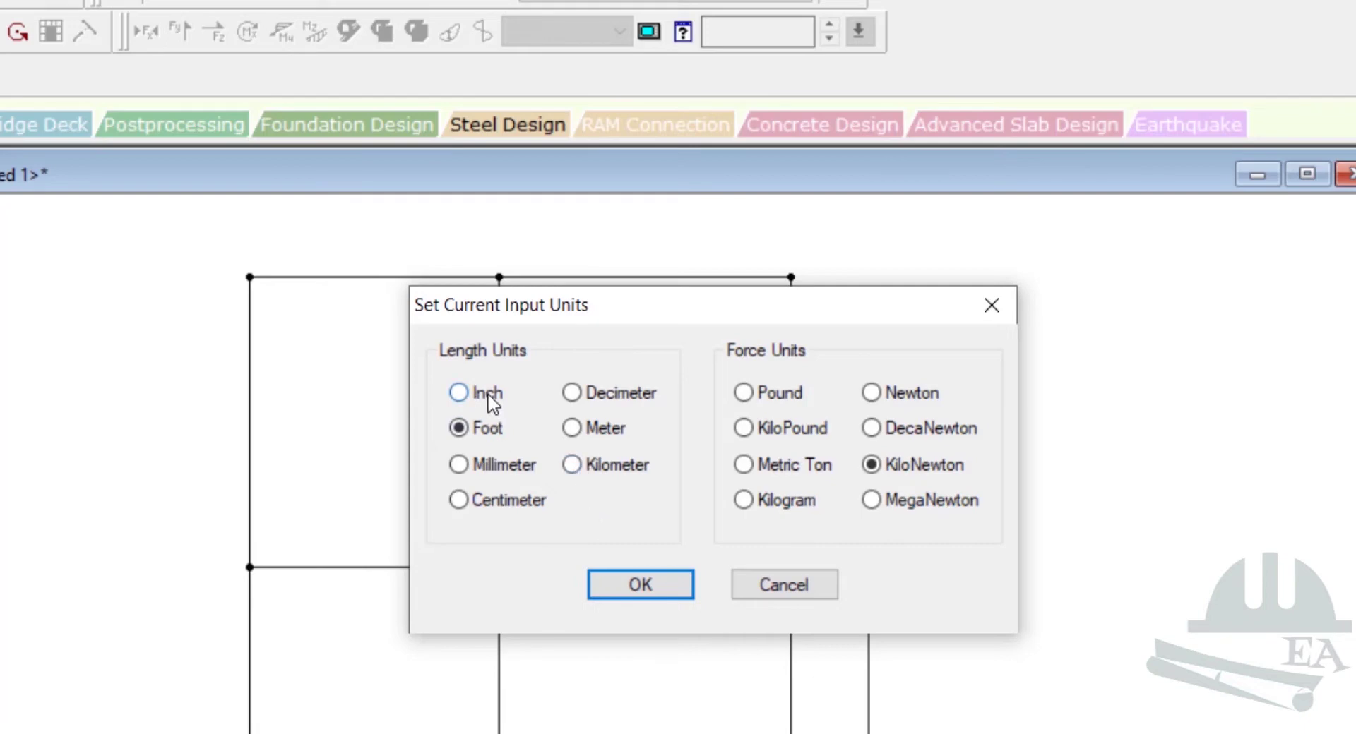
left_click(655, 588)
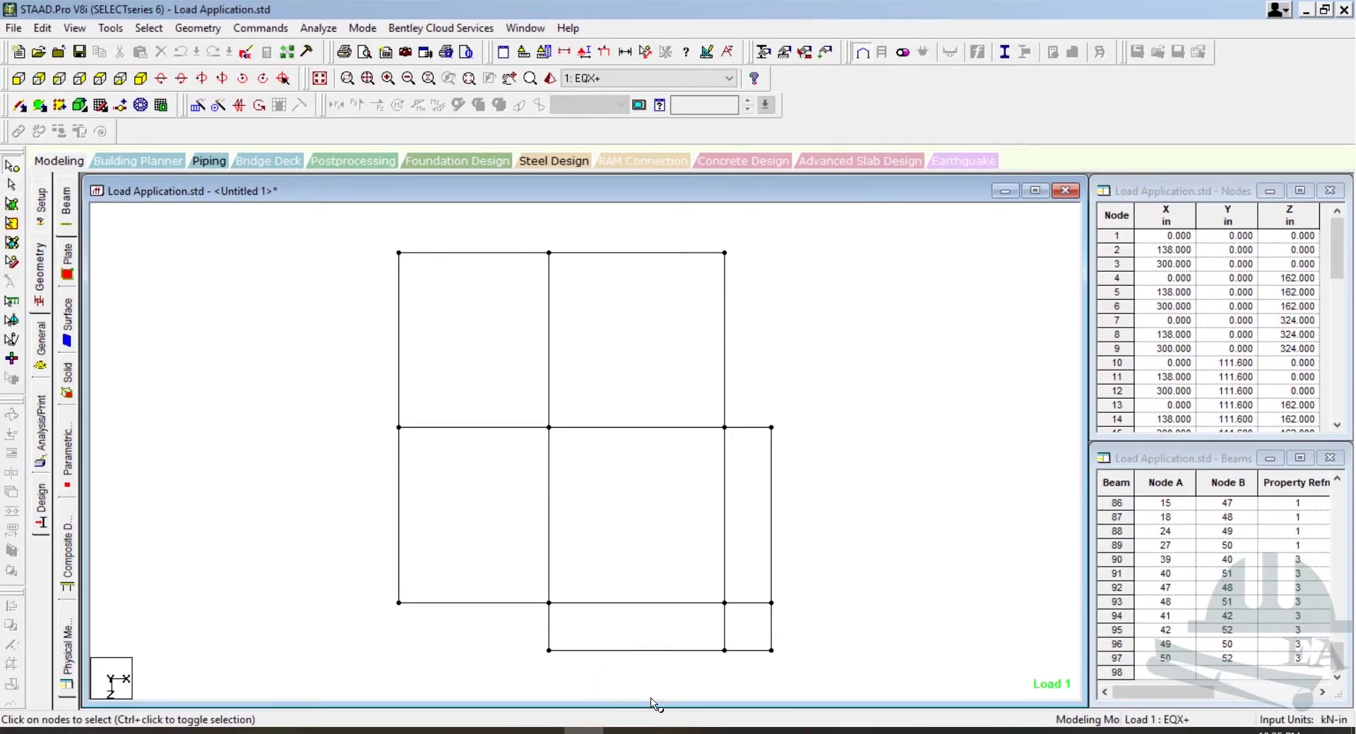
Evaluate 5*12+1 in the calculator to get 61 inches, then select node 11.
left_click(859, 731)
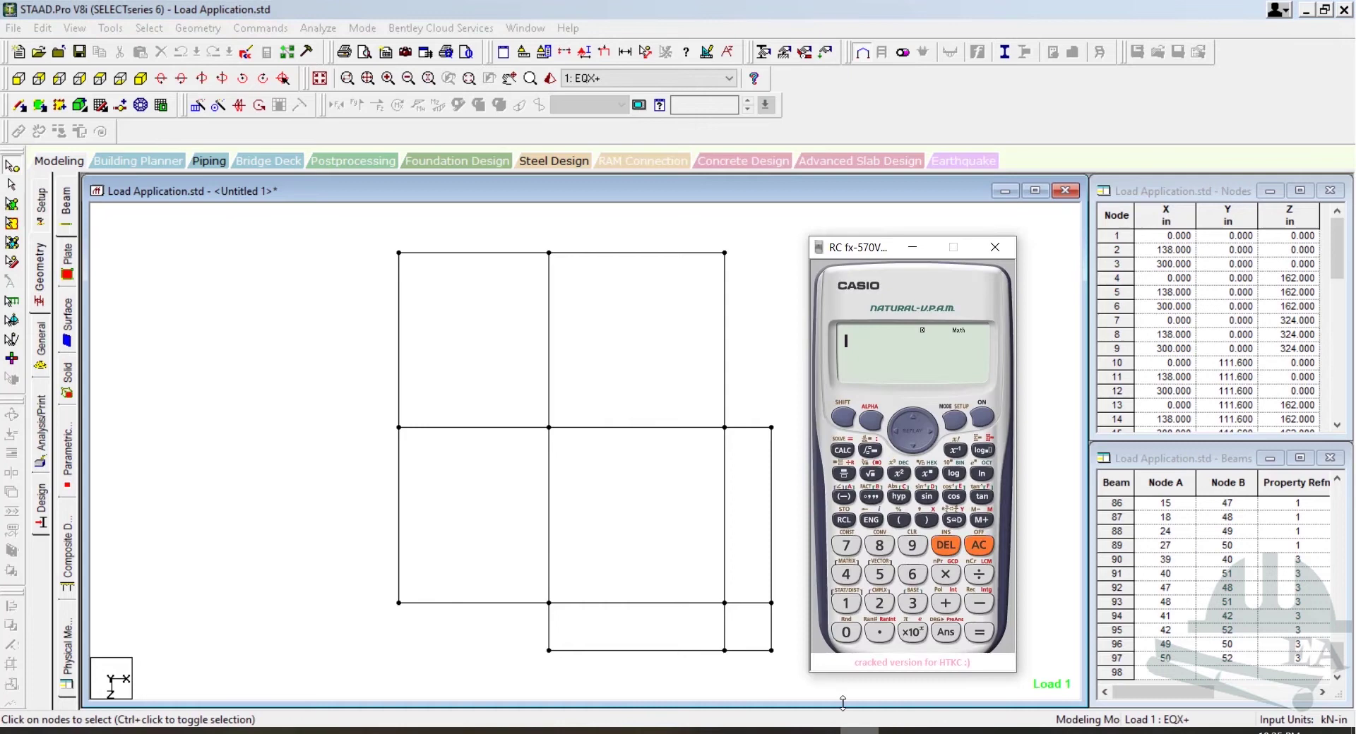
type("5*")
type("12+")
type("1")
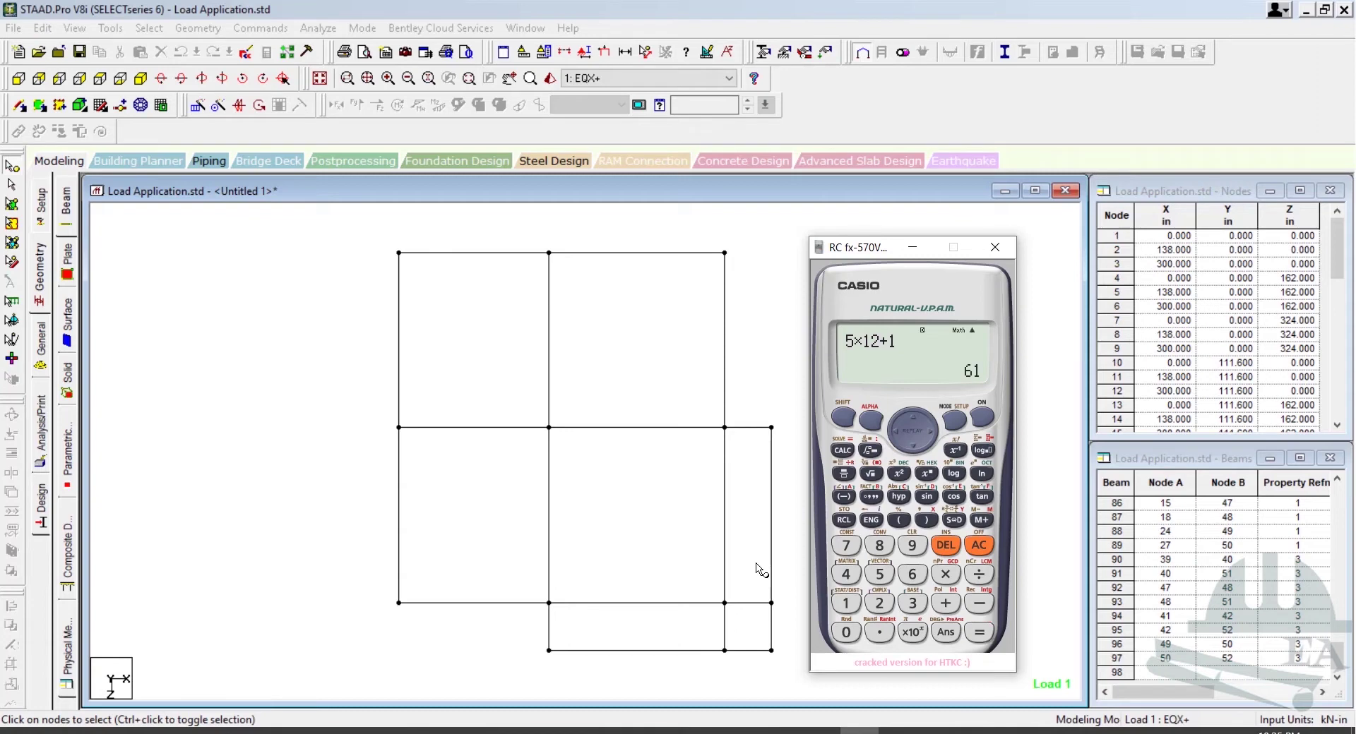
left_click(548, 252)
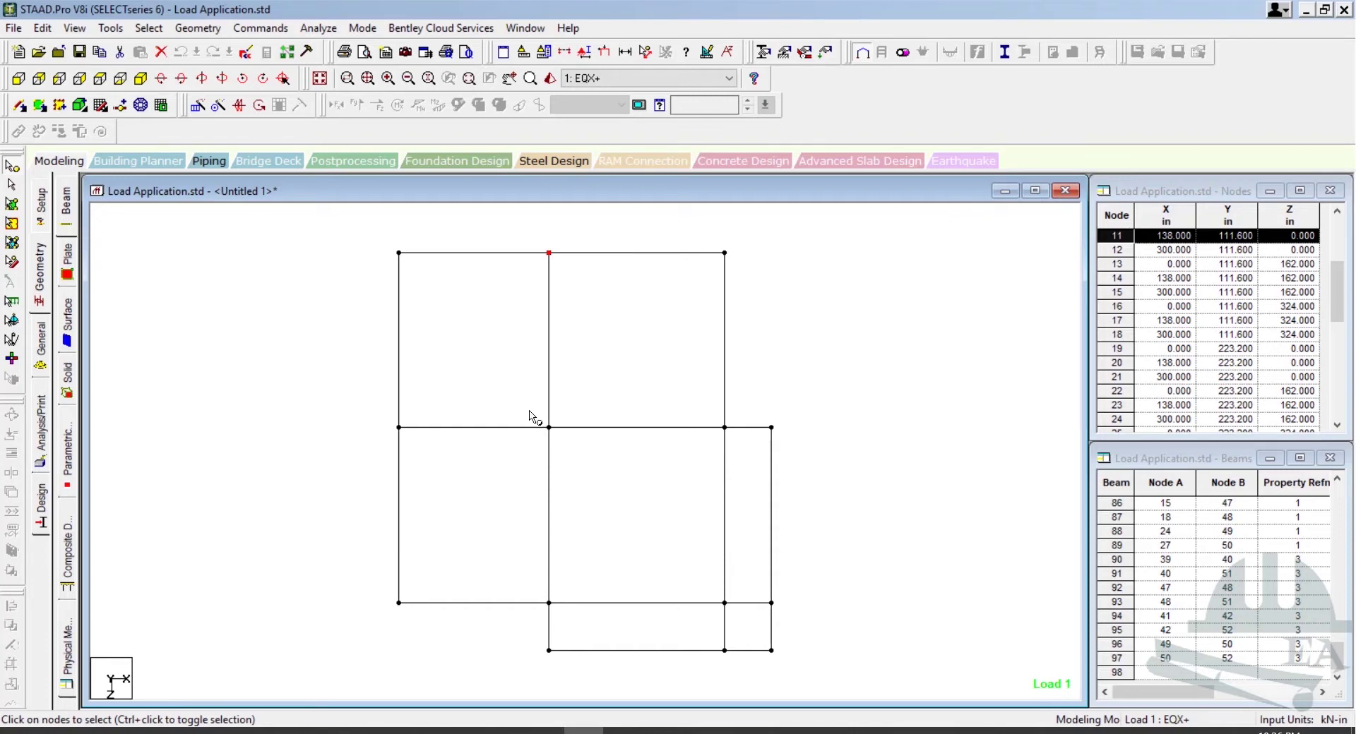
Copy nodes 11 and 14, paste them 61 inches along X, then choose meters as length unit.
left_click(565, 443, "ctrl")
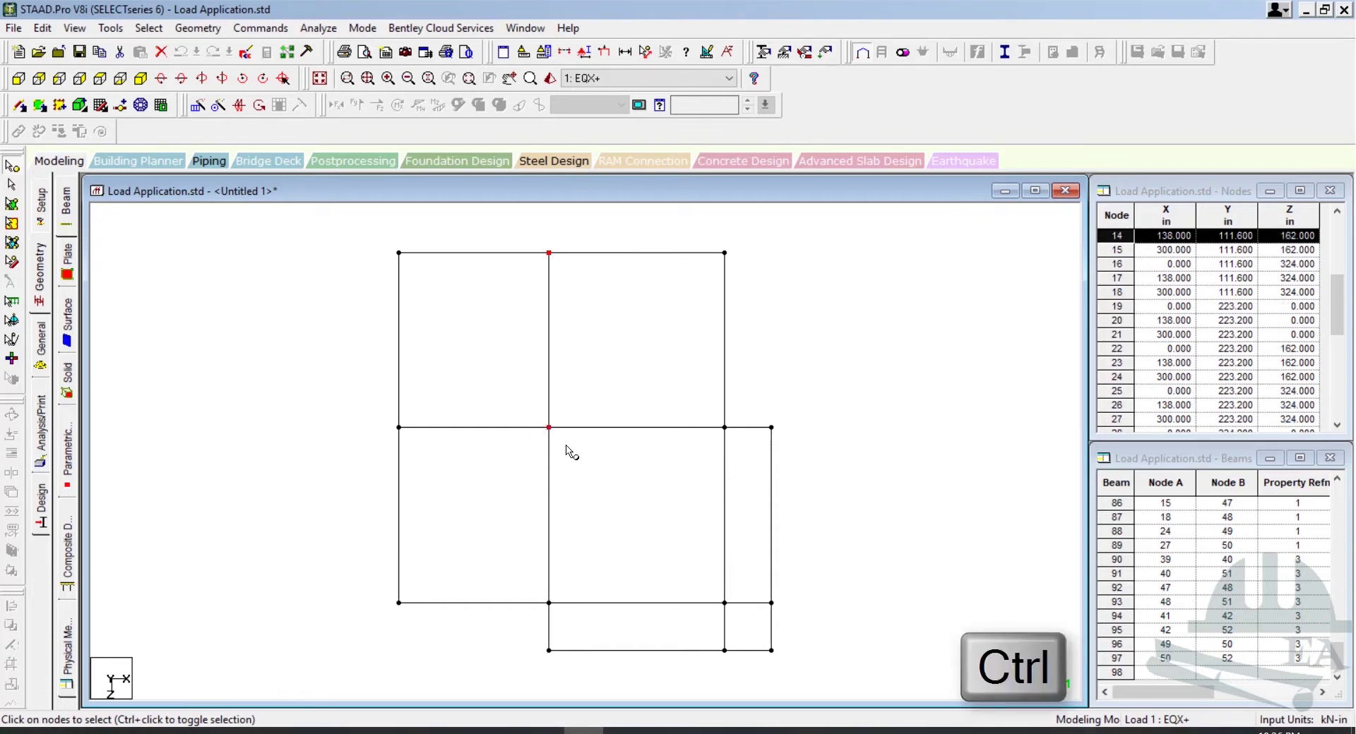
key("ctrl+c")
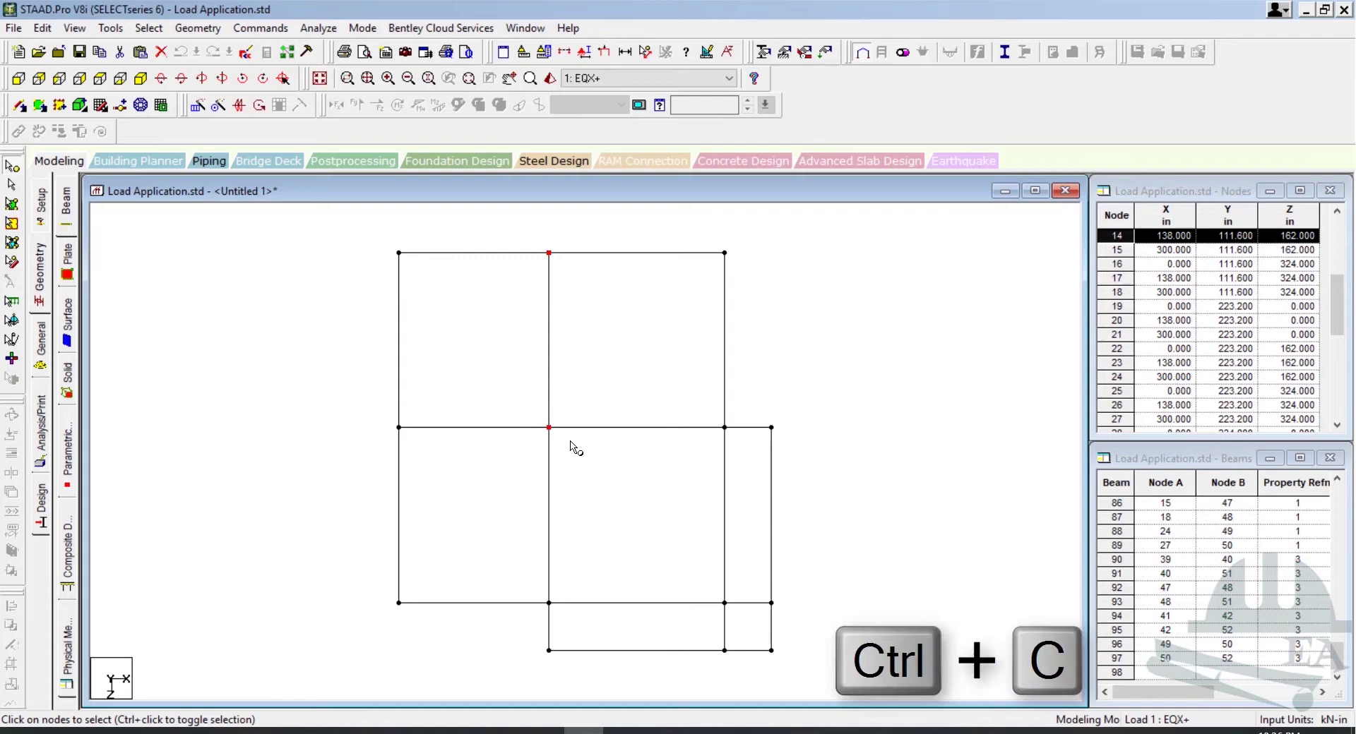
key("ctrl+v")
double_click(581, 382)
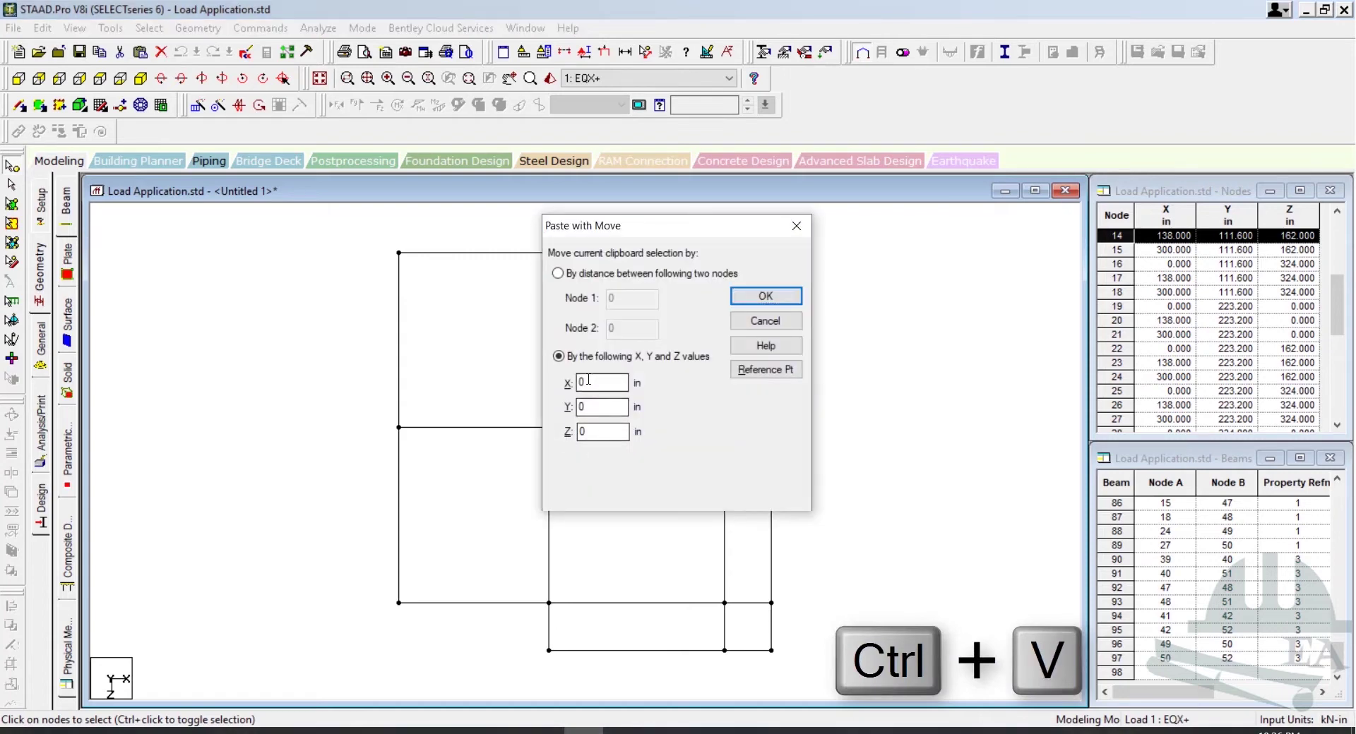
type("61")
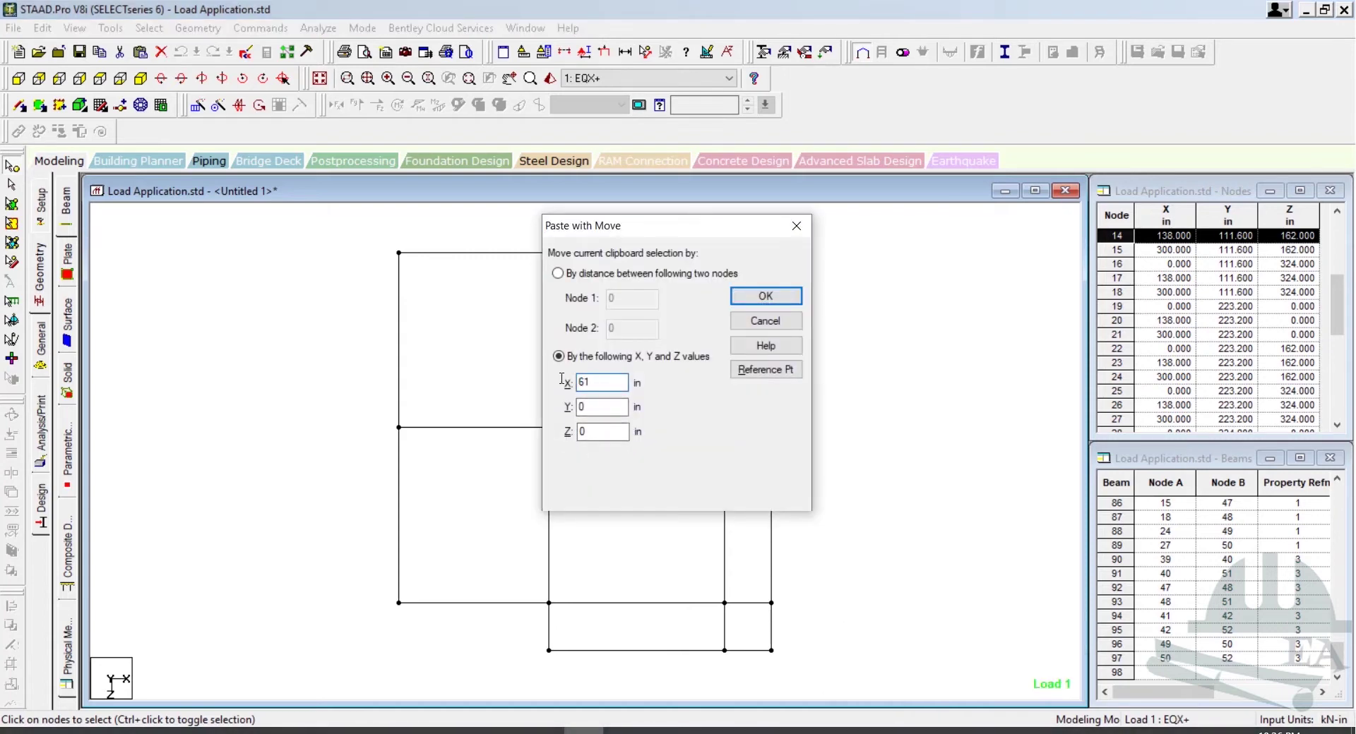
left_click(770, 298)
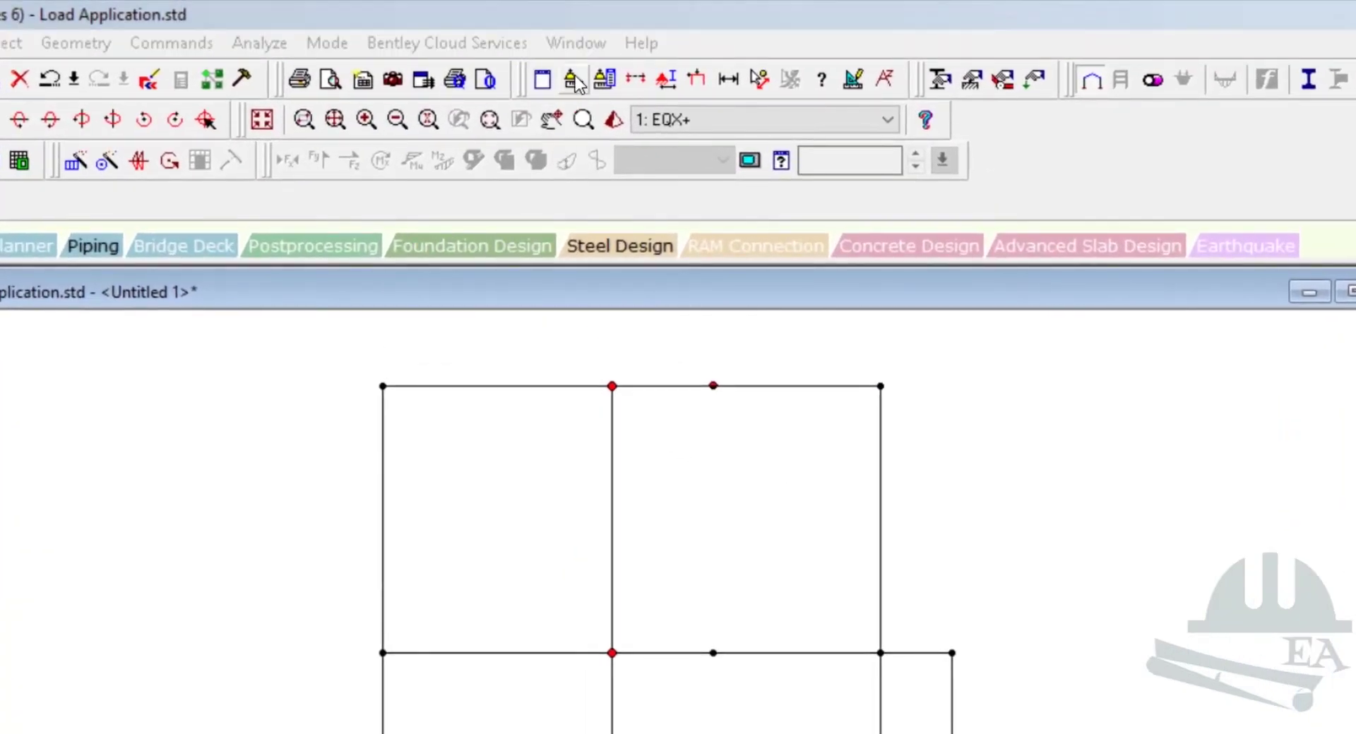
left_click(572, 79)
left_click(596, 339)
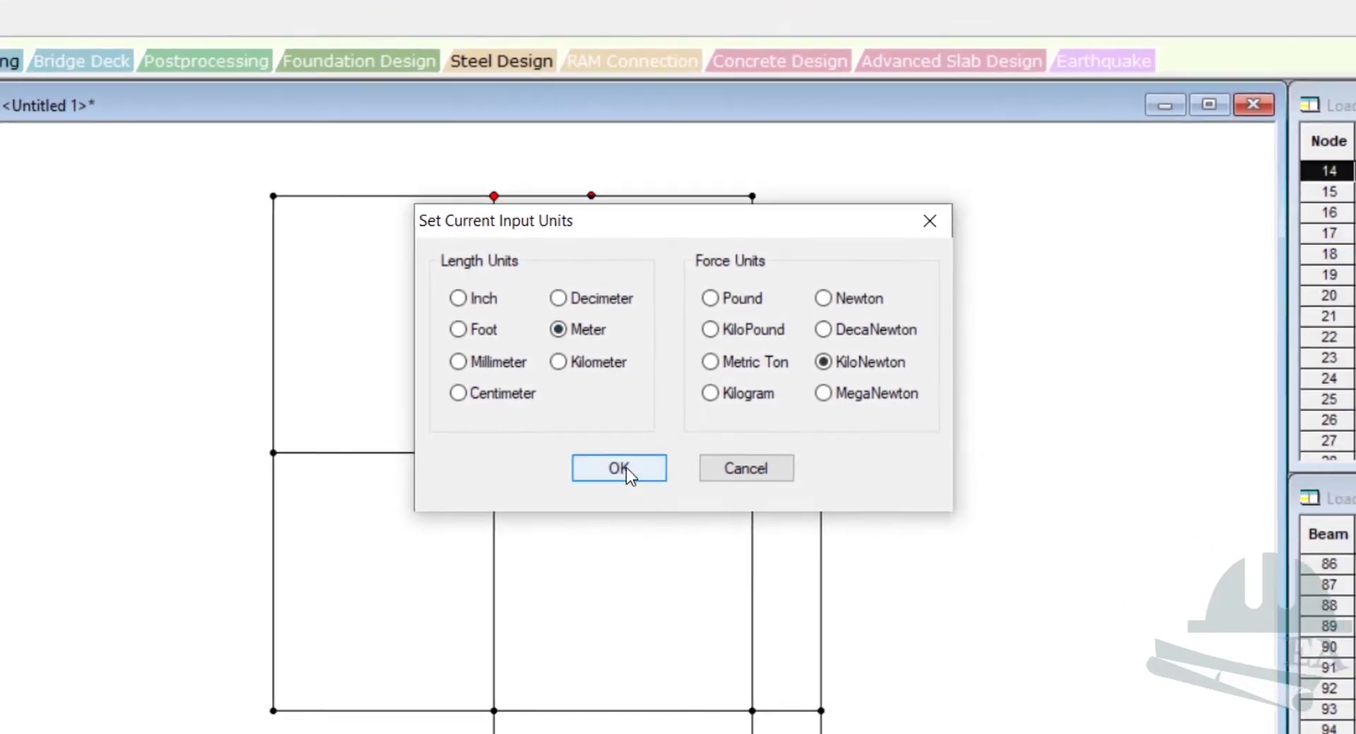
Confirm kN-m input units and draw a beam from the top beam's midpoint to the beam below.
left_click(625, 469)
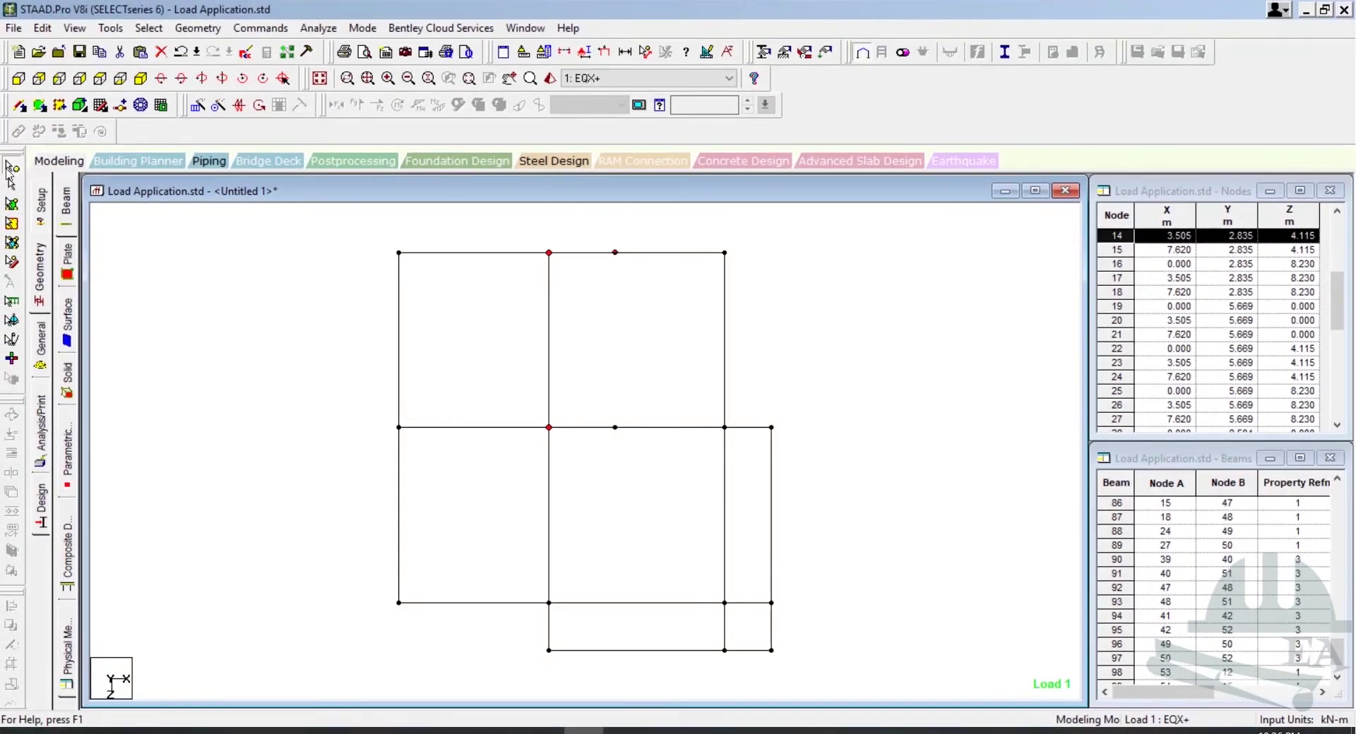
left_click(22, 108)
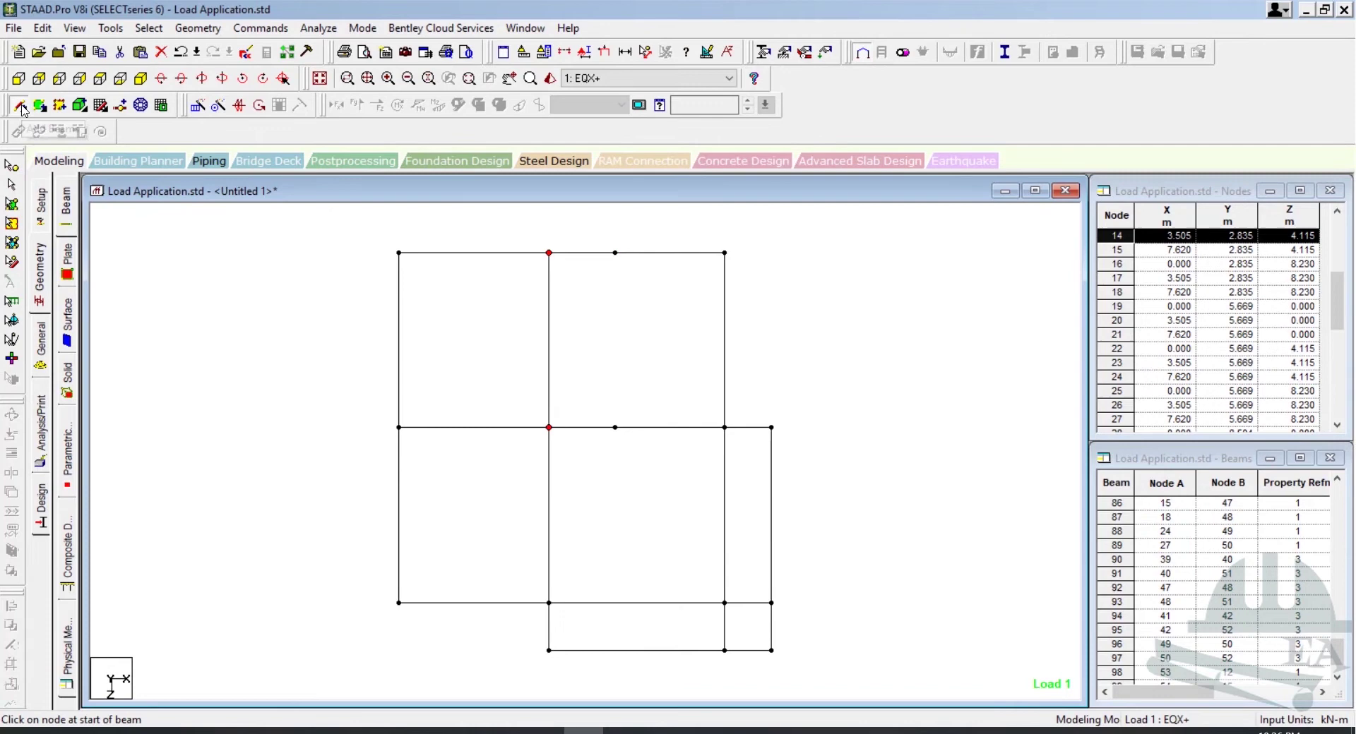
left_click_drag(615, 252, 616, 261)
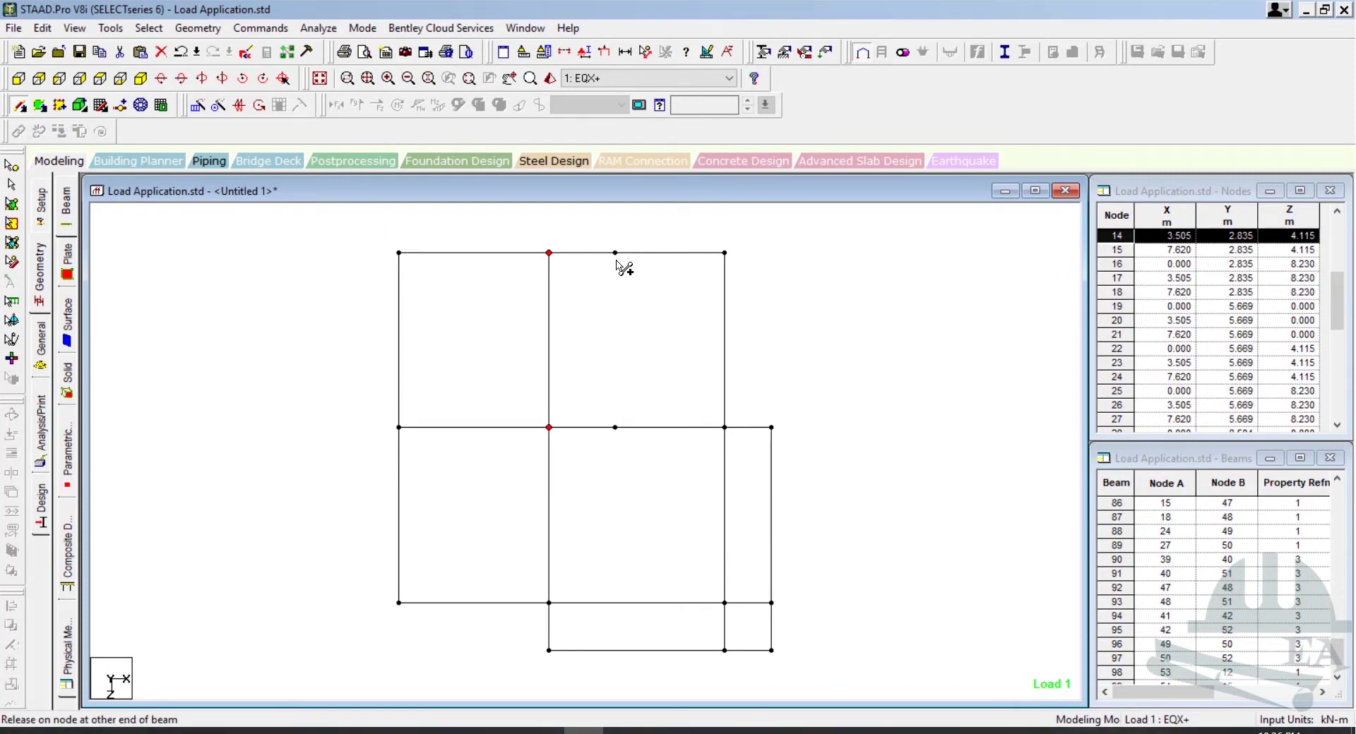
left_click_drag(628, 415, 615, 429)
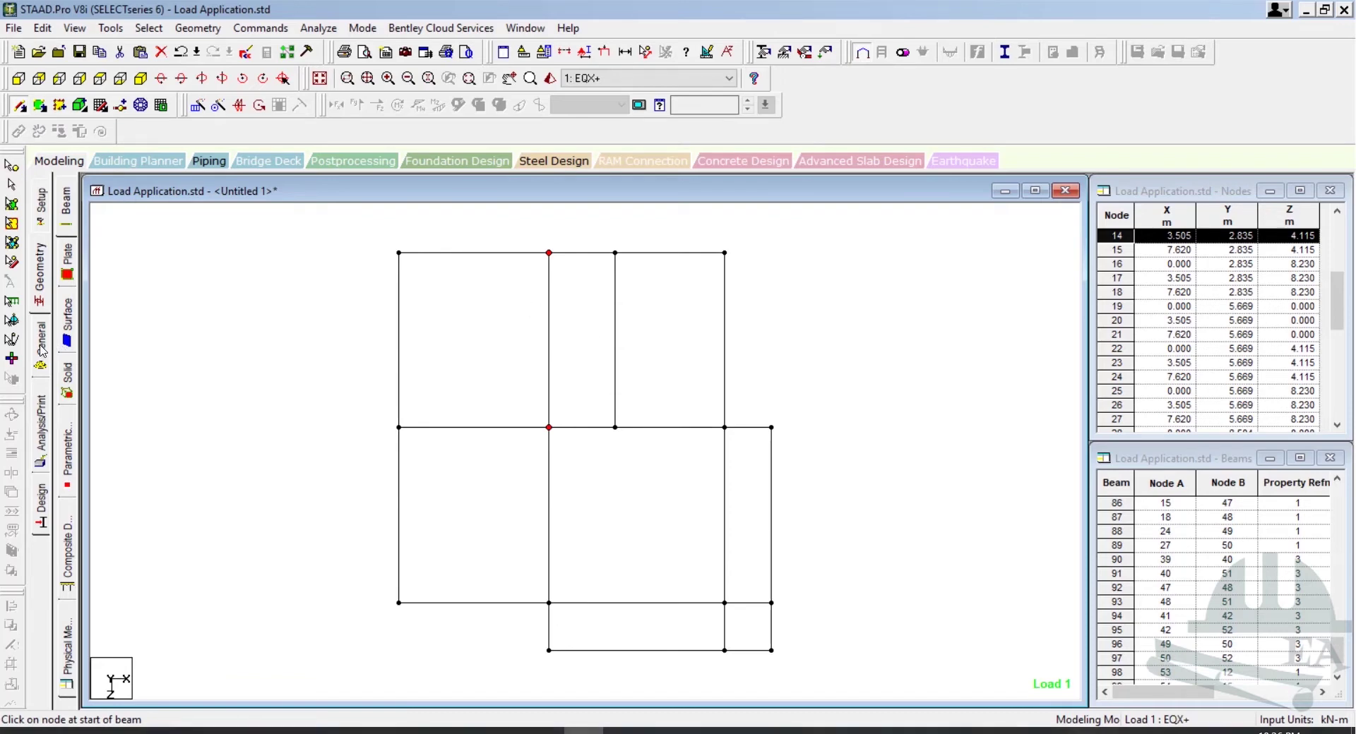
Assign the Rect 0.35x0.23 section (R2) to beam 100 and confirm the assignment.
left_click(42, 347)
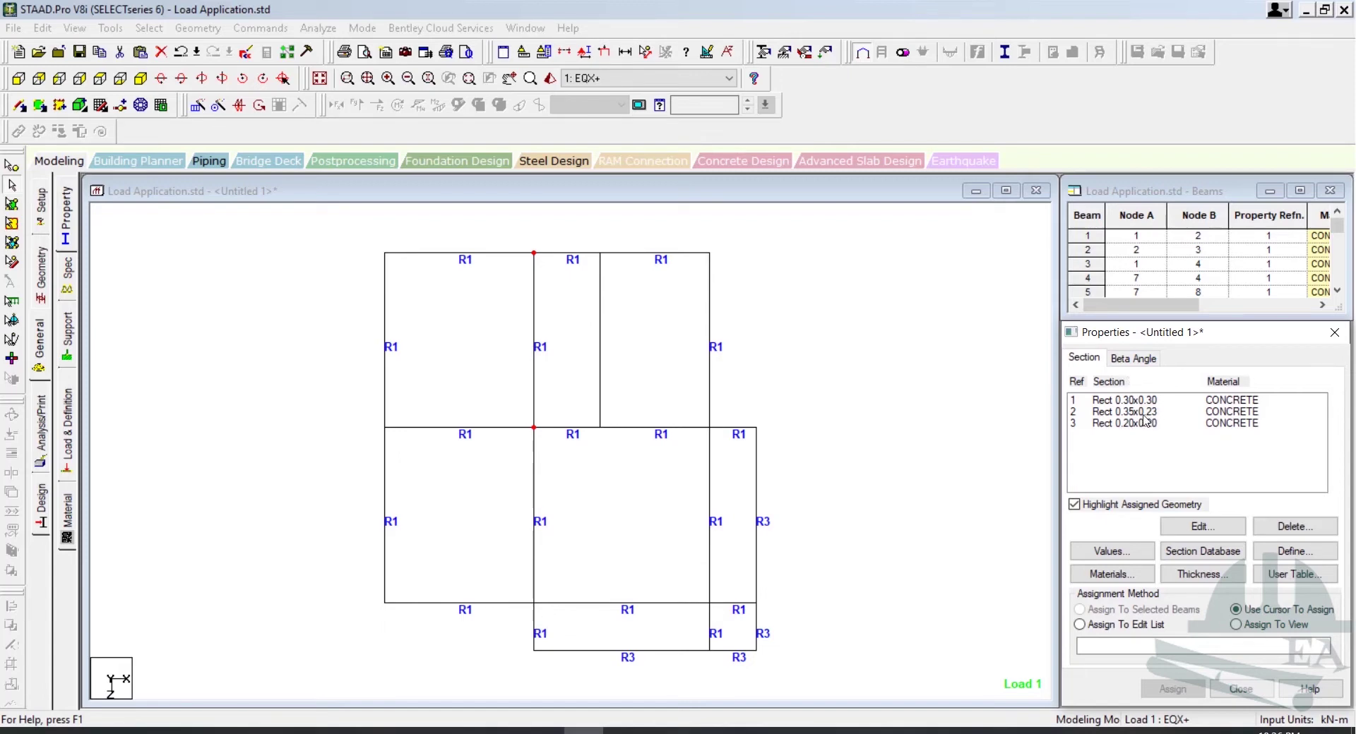
left_click(601, 368)
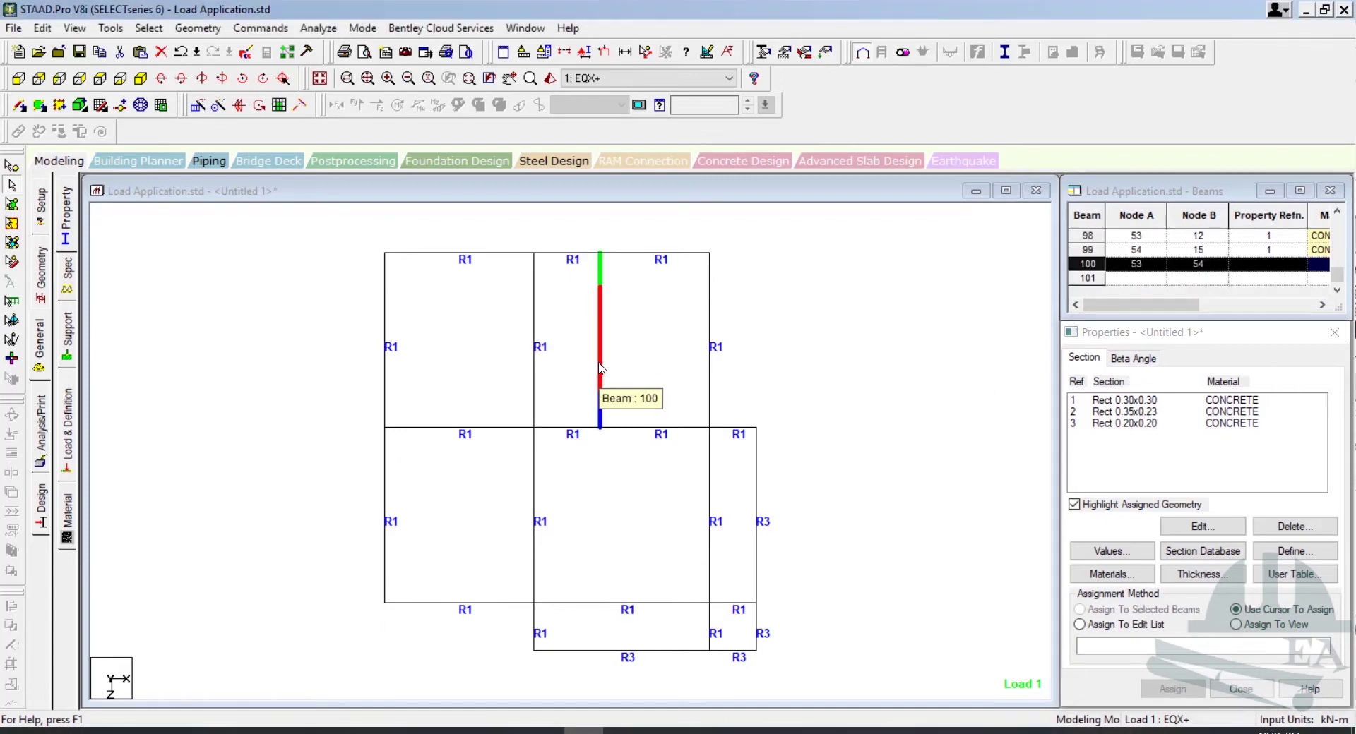
left_click(1142, 417)
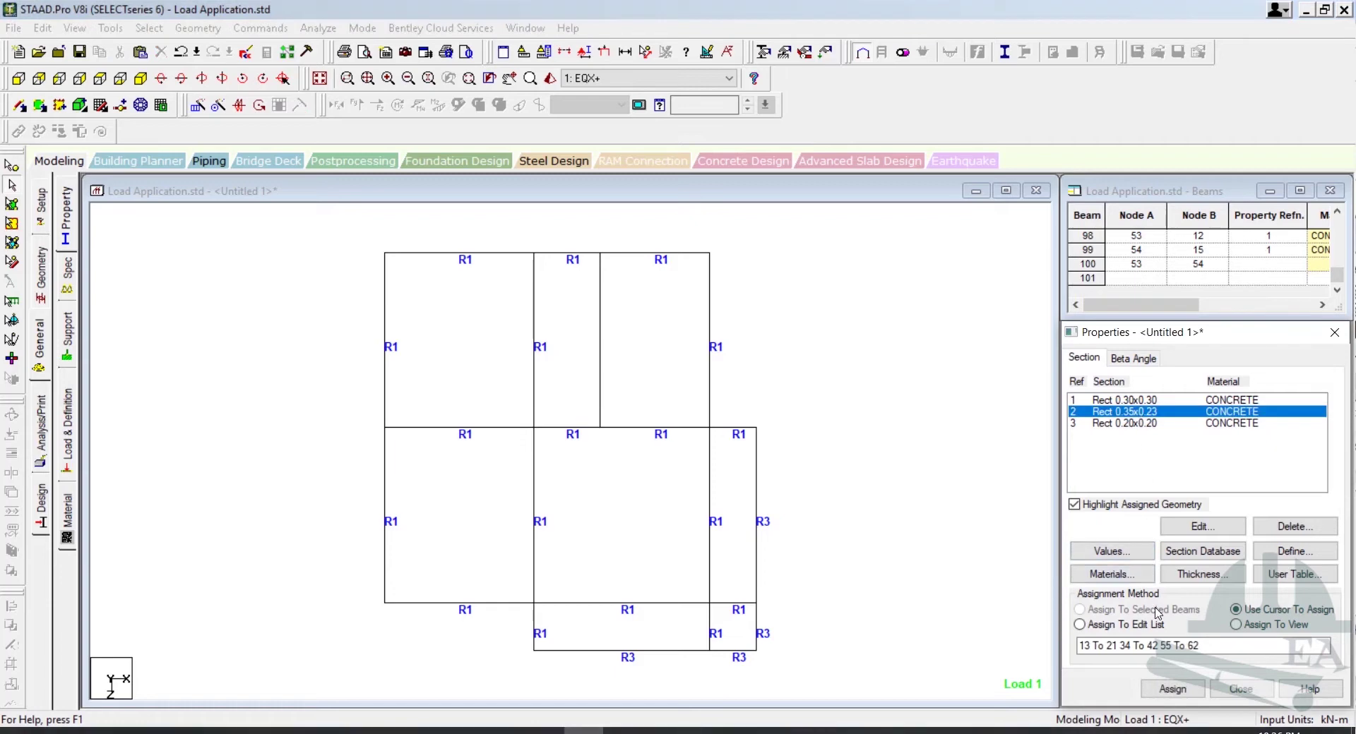
left_click(601, 342)
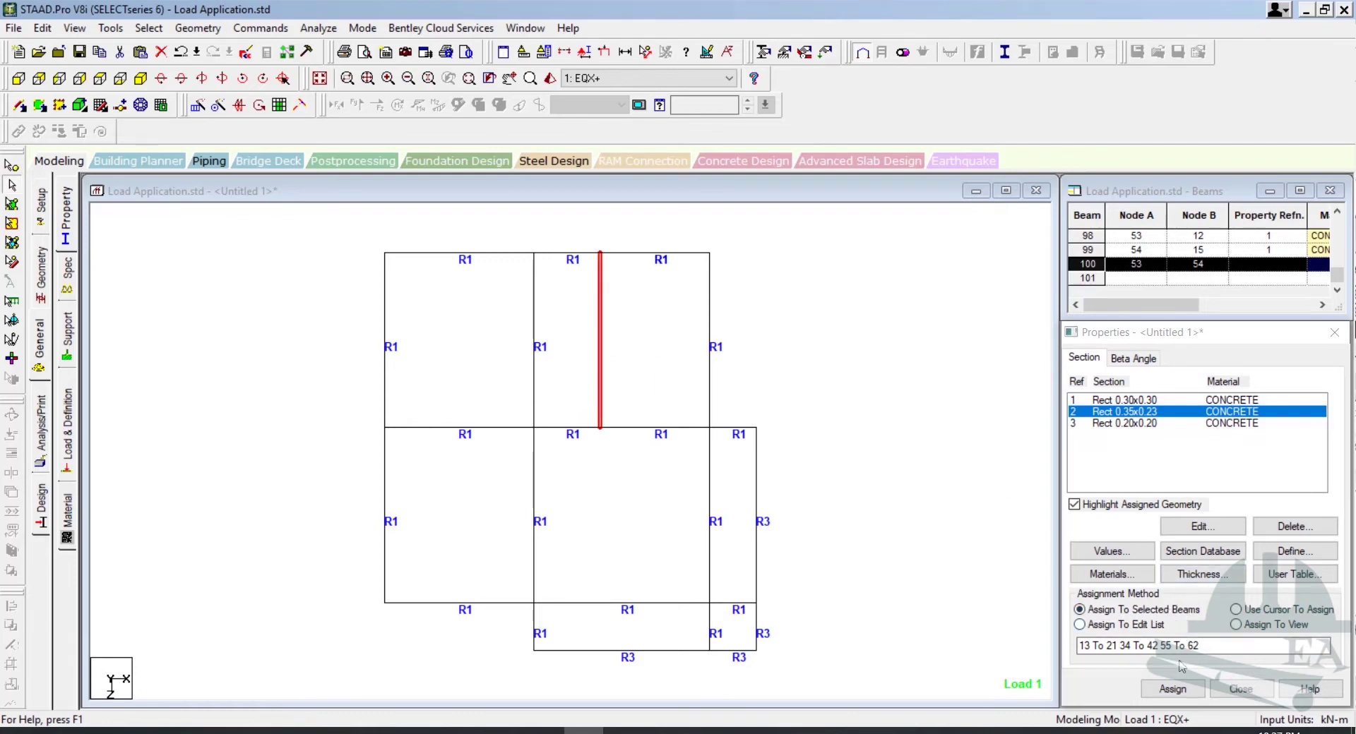
left_click(1174, 690)
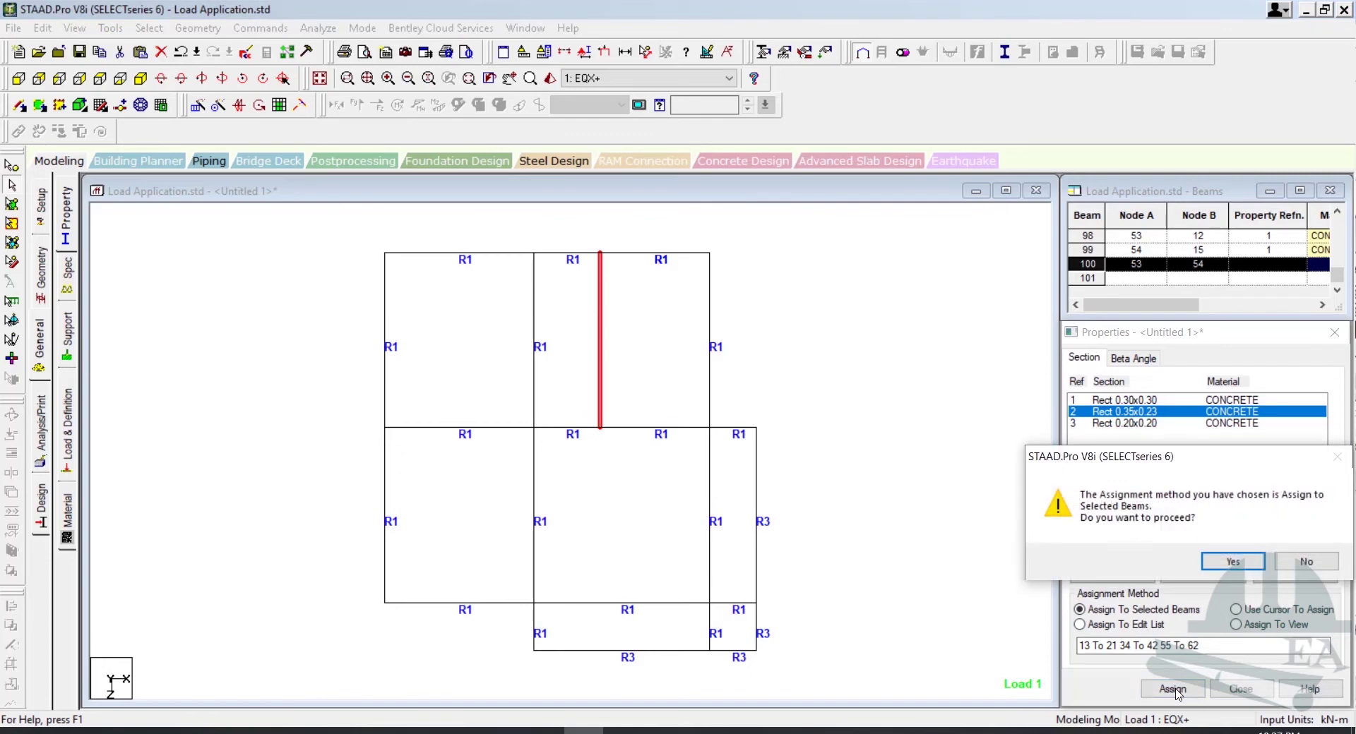
left_click(1229, 563)
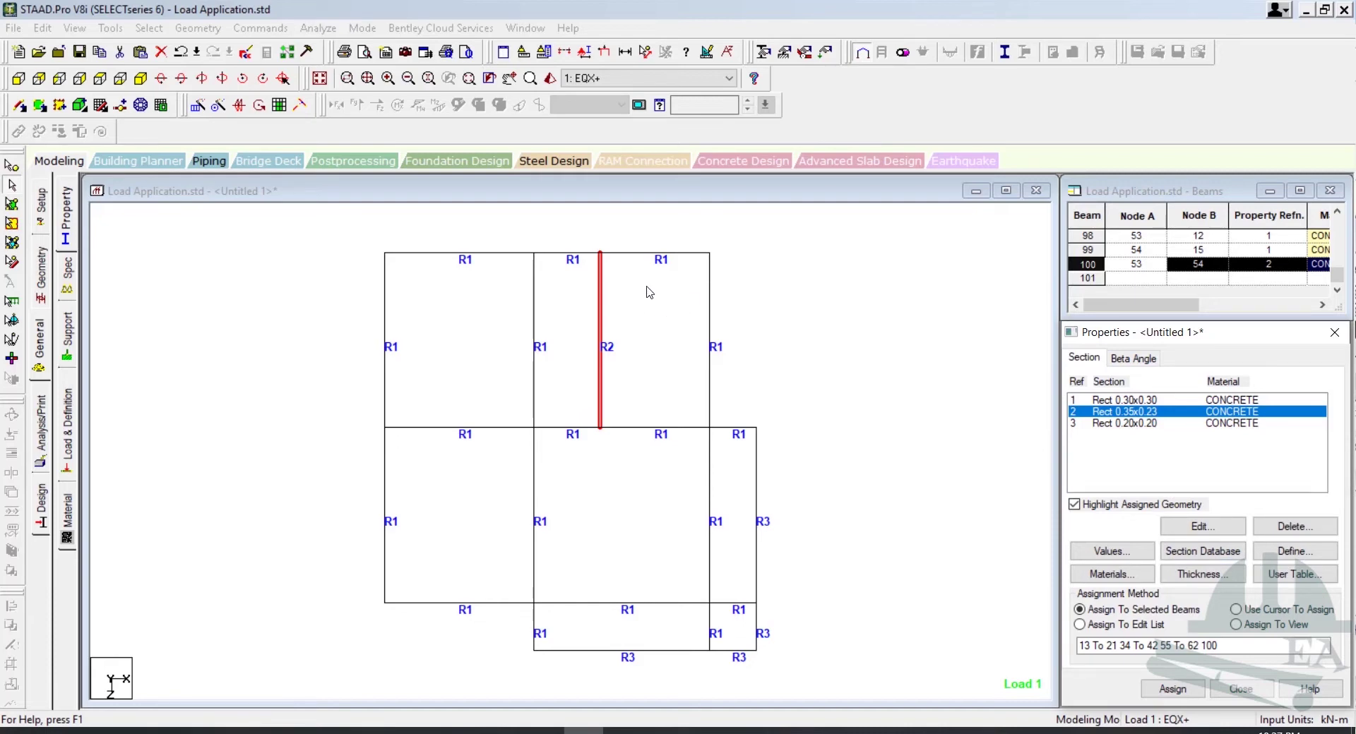
left_click(71, 277)
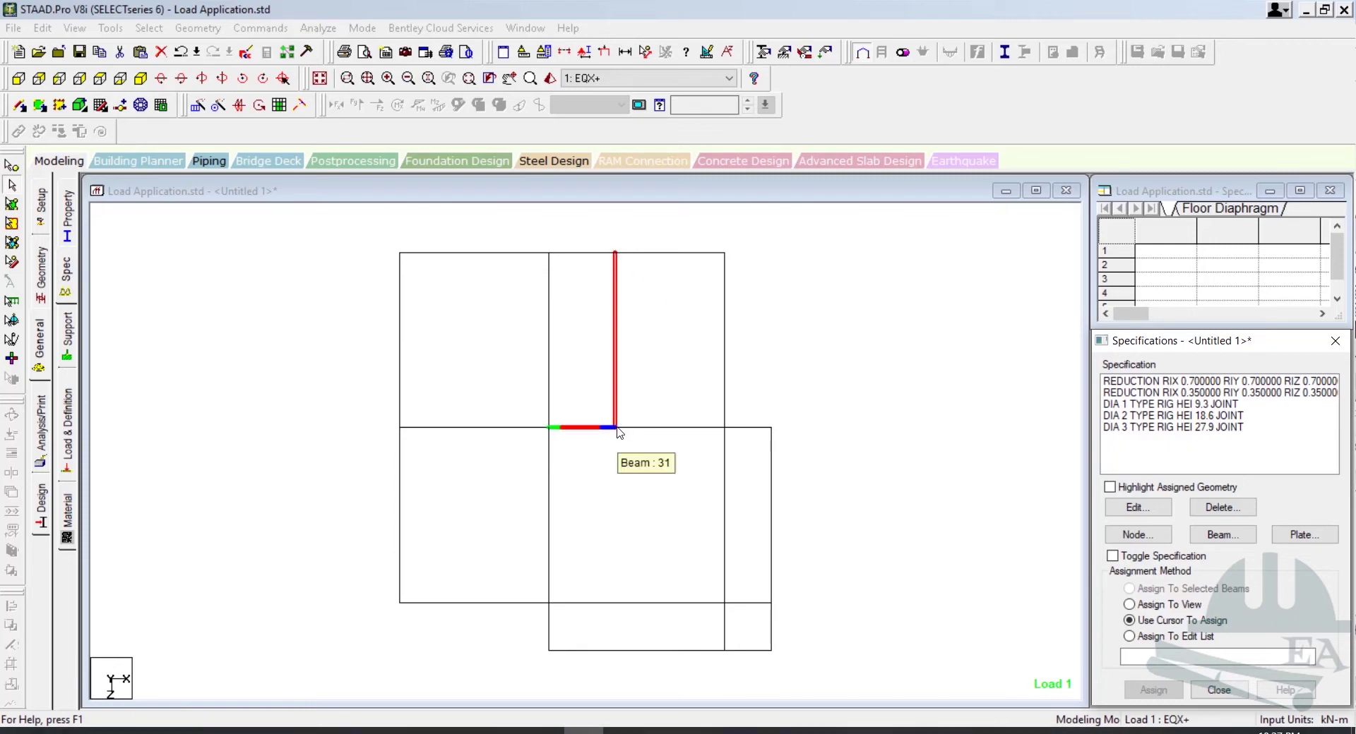
Return focus to the model view beside the specifications list.
left_click(824, 384)
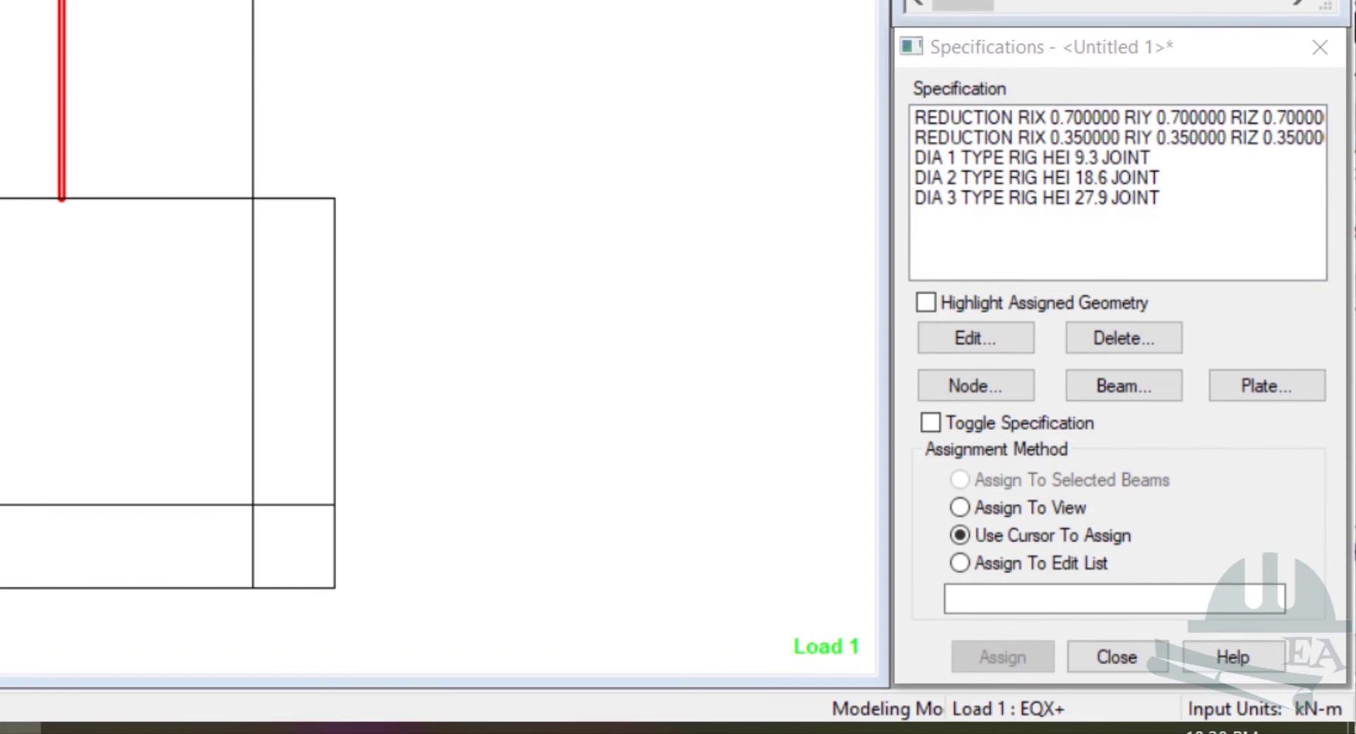
In the beam Member Specification dialog, tick MX, MY and MZ at Start and add the release.
left_click(1137, 387)
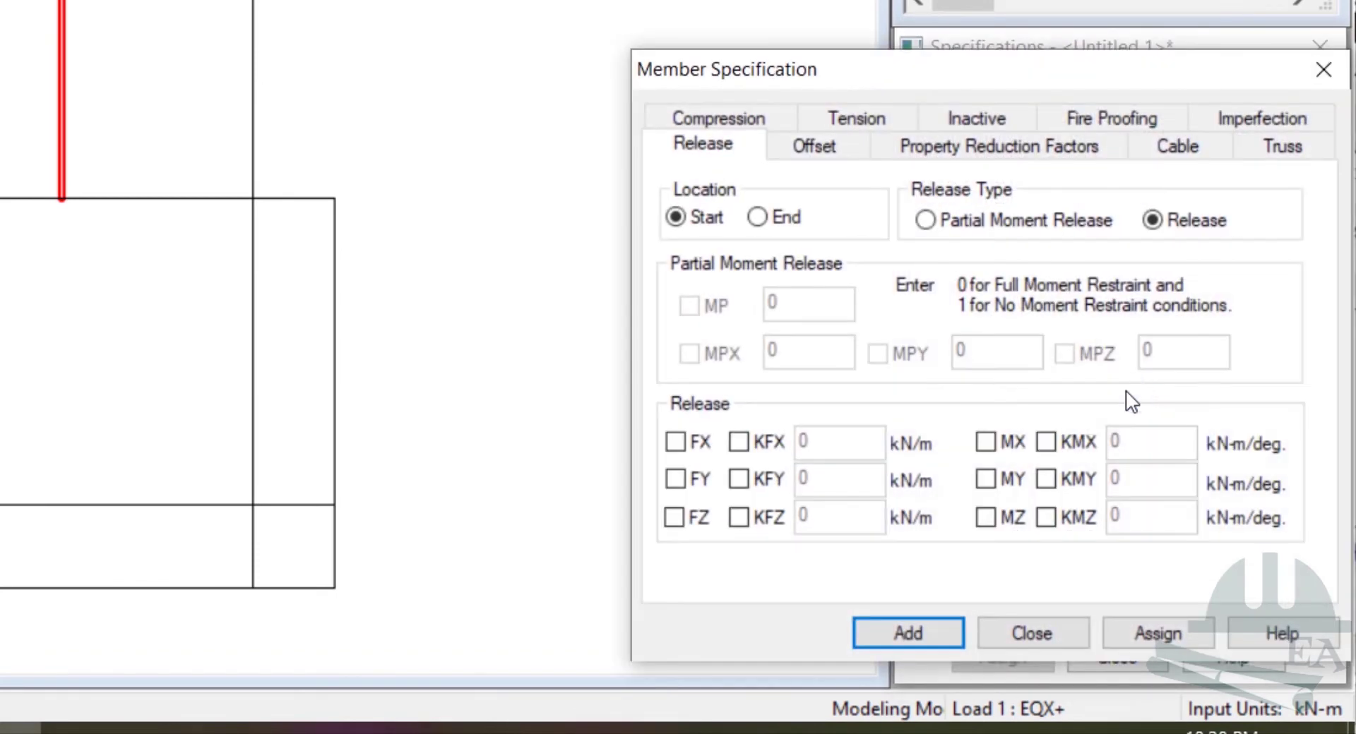
left_click_drag(924, 89, 611, 0)
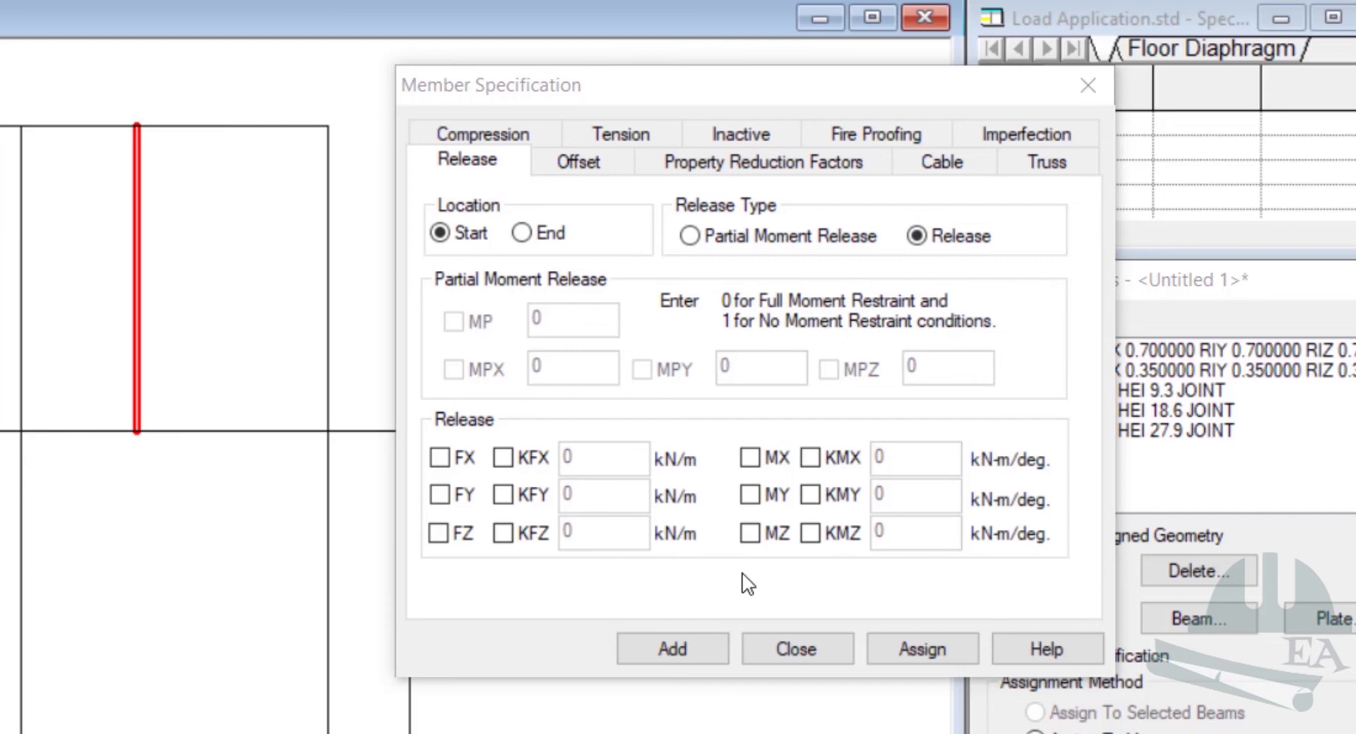
left_click(750, 534)
left_click(750, 495)
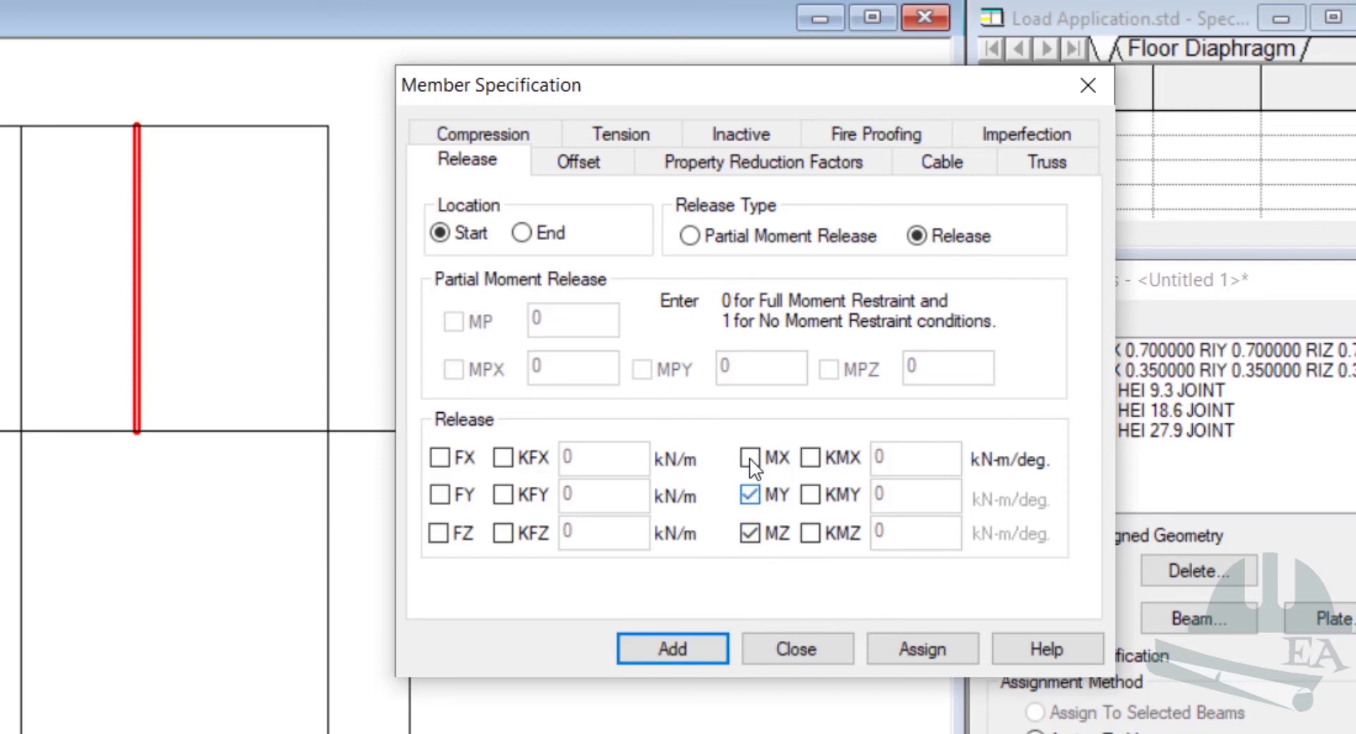
left_click(750, 458)
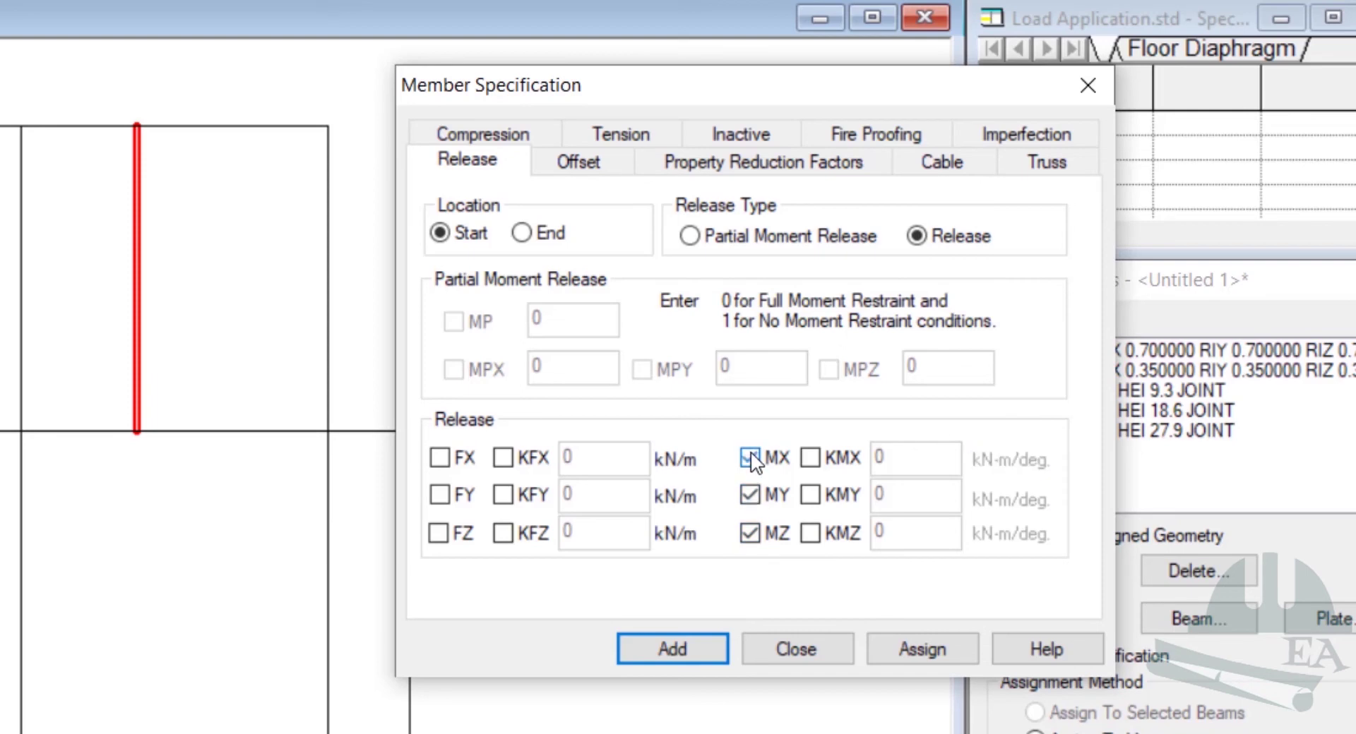
left_click(685, 644)
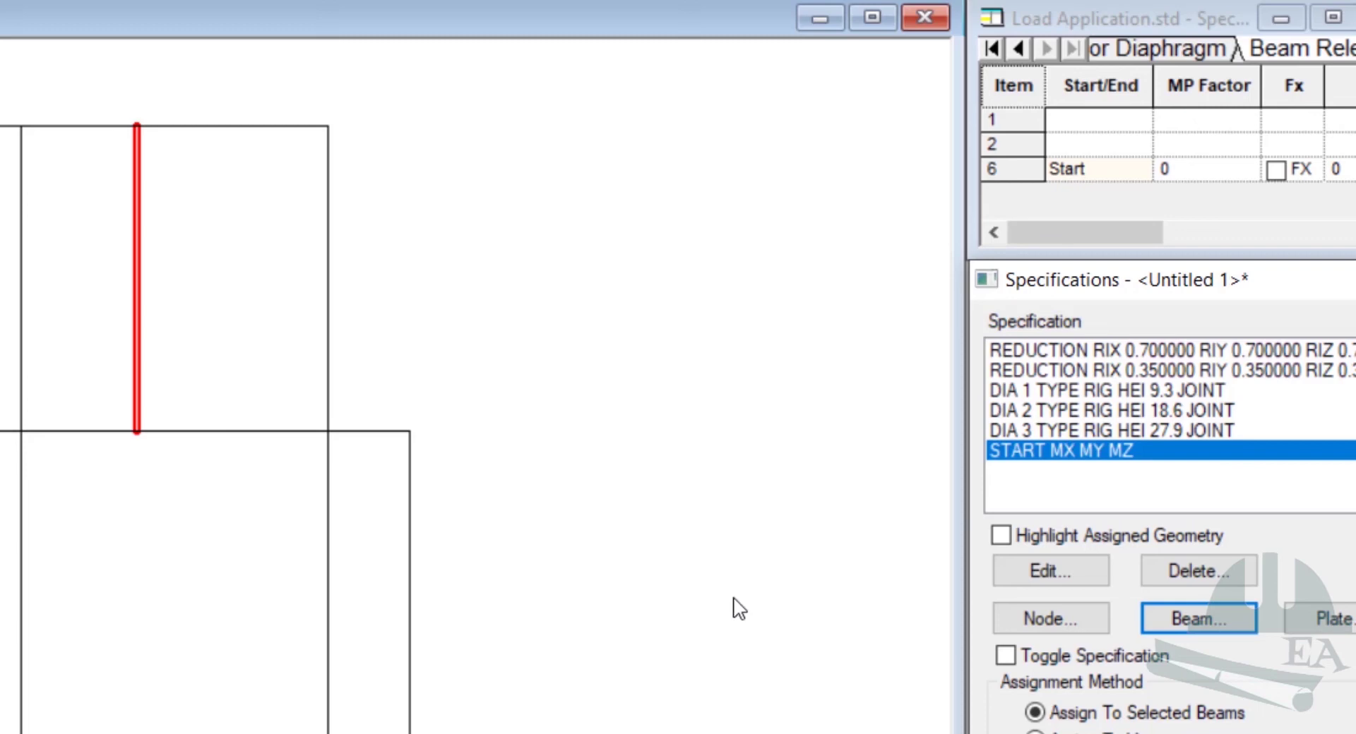
Create a beam release at the End location freeing MX, MY and MZ.
left_click(1197, 622)
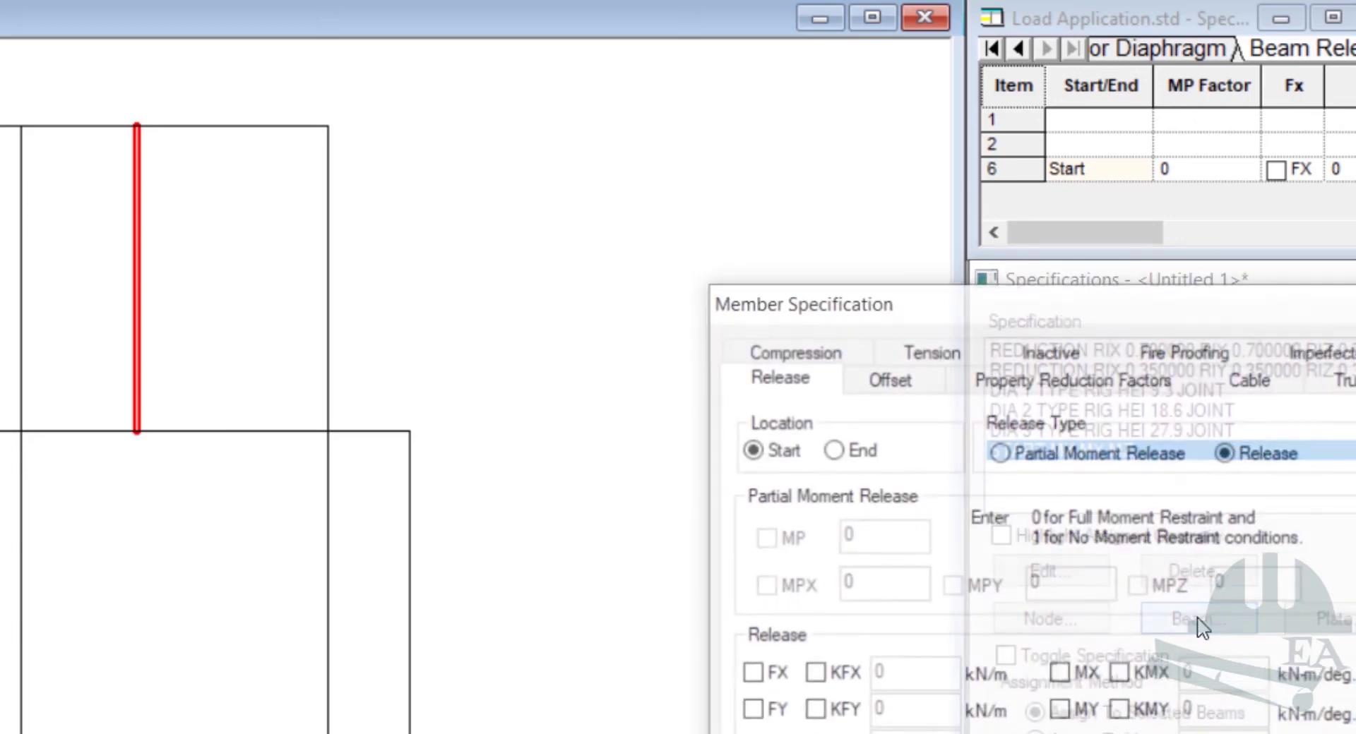
left_click_drag(978, 324, 406, 94)
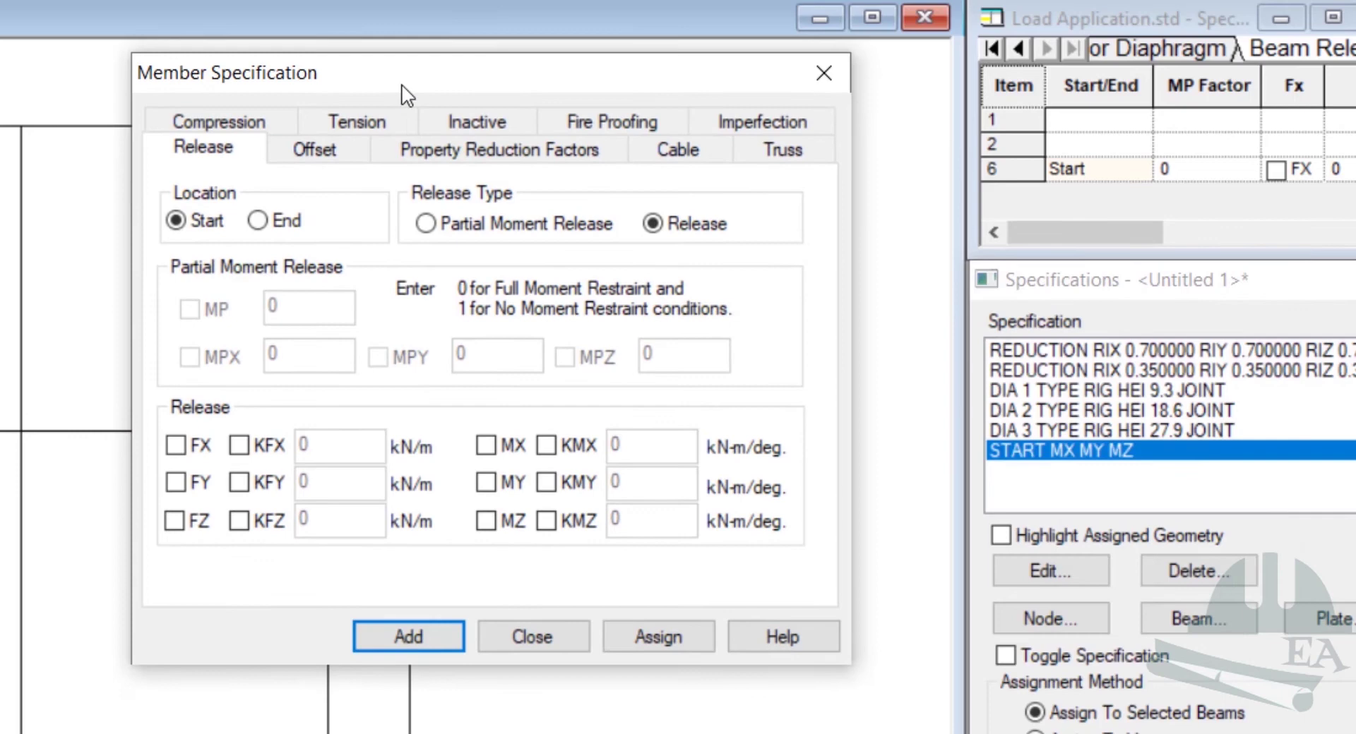
left_click(258, 222)
left_click(513, 446)
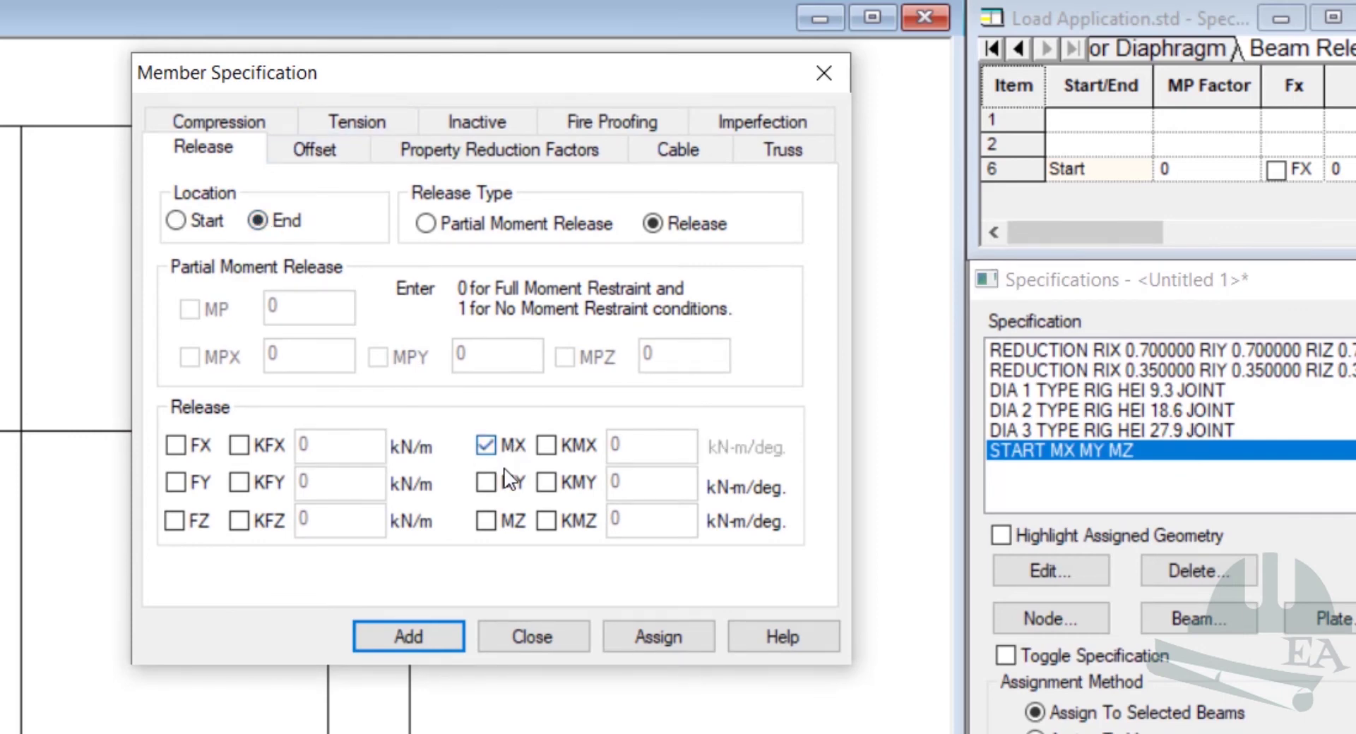
left_click(510, 483)
left_click(514, 522)
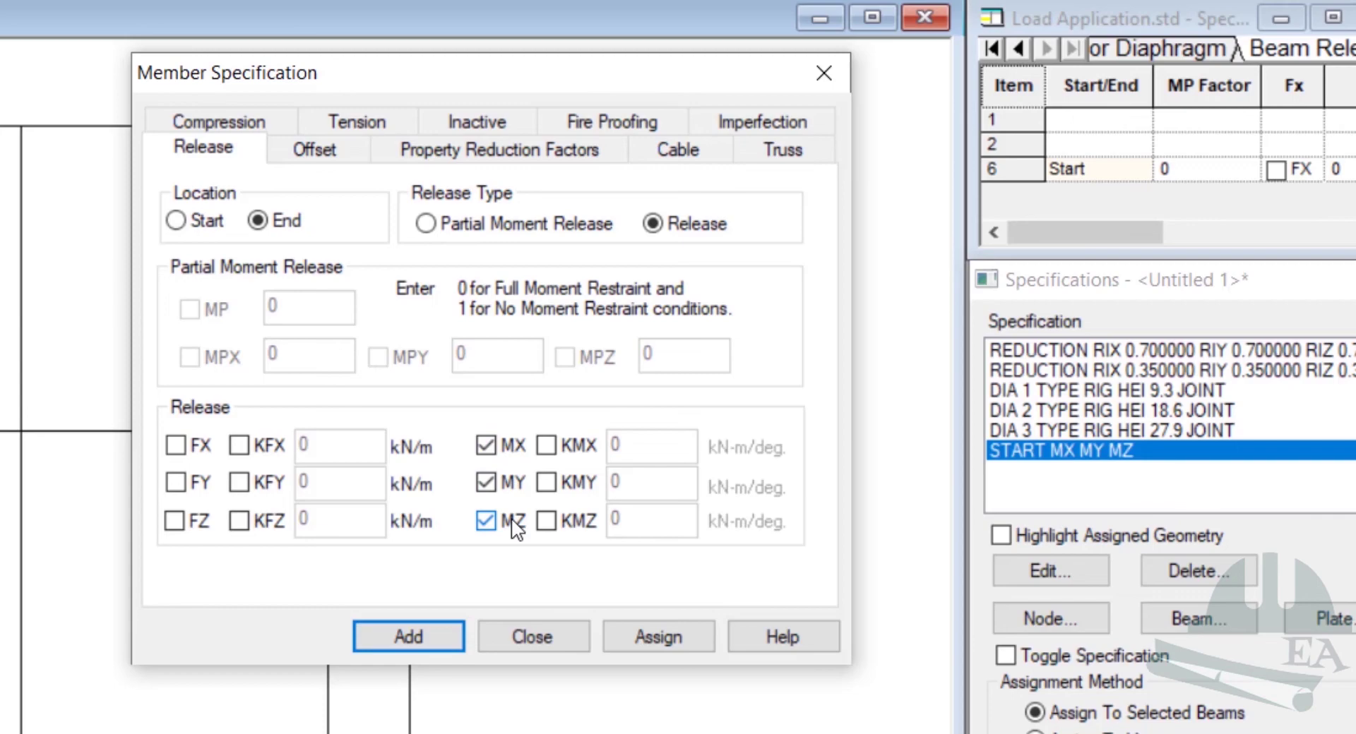
left_click(424, 638)
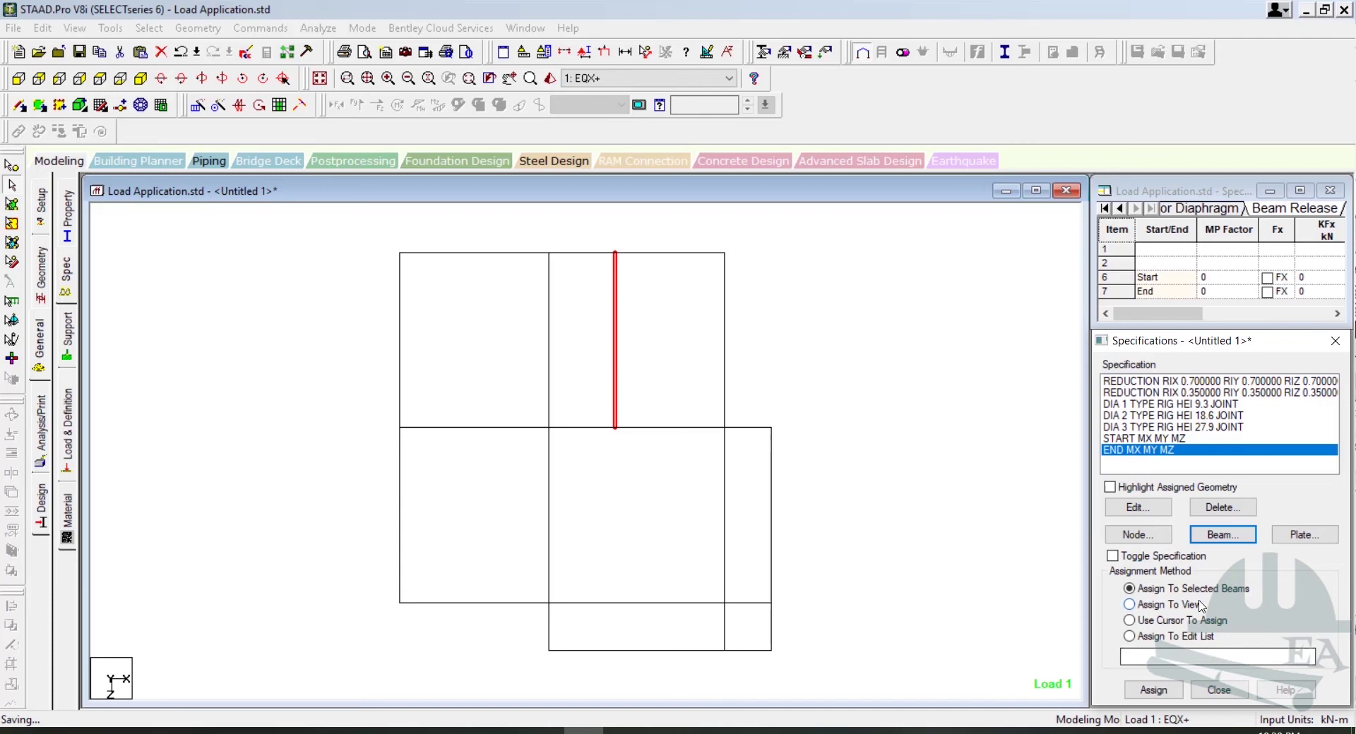
Assign the END MX MY MZ release, then the START MX MY MZ release, to beam 100.
left_click(1158, 691)
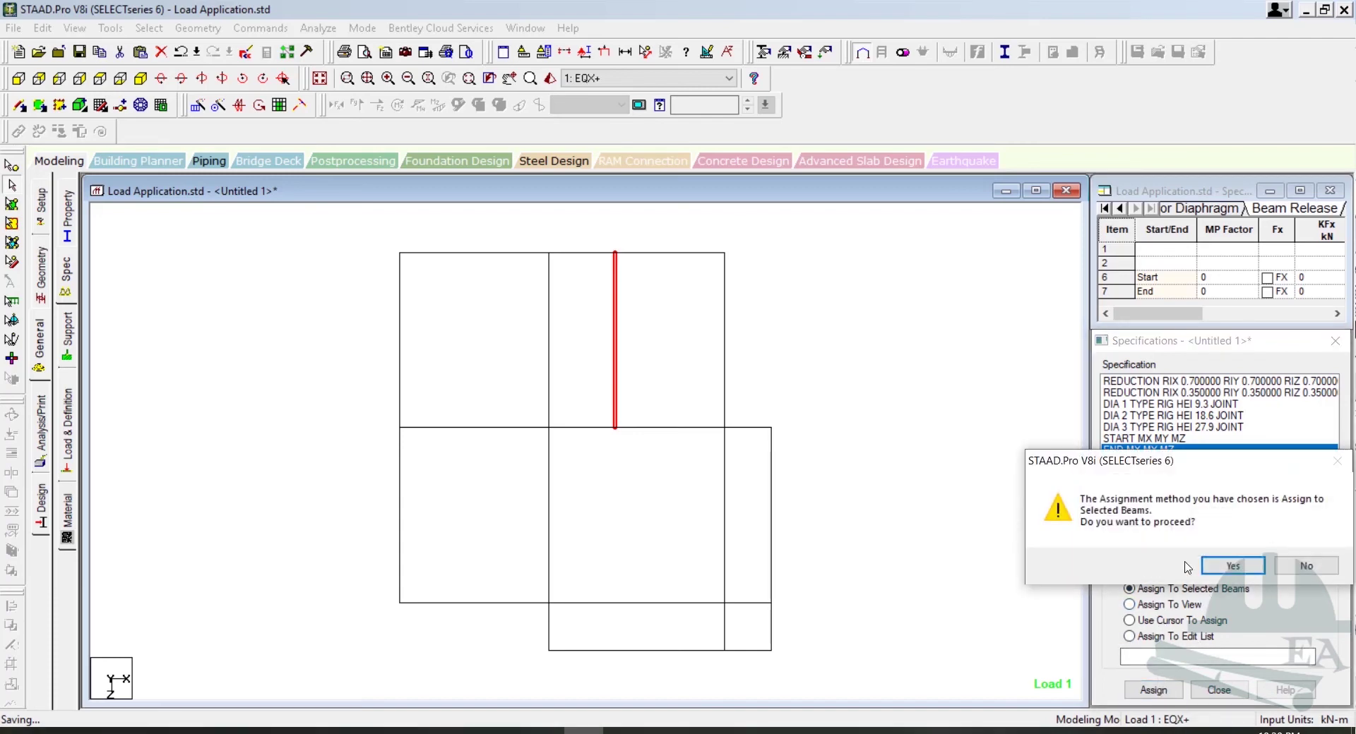
left_click(1211, 570)
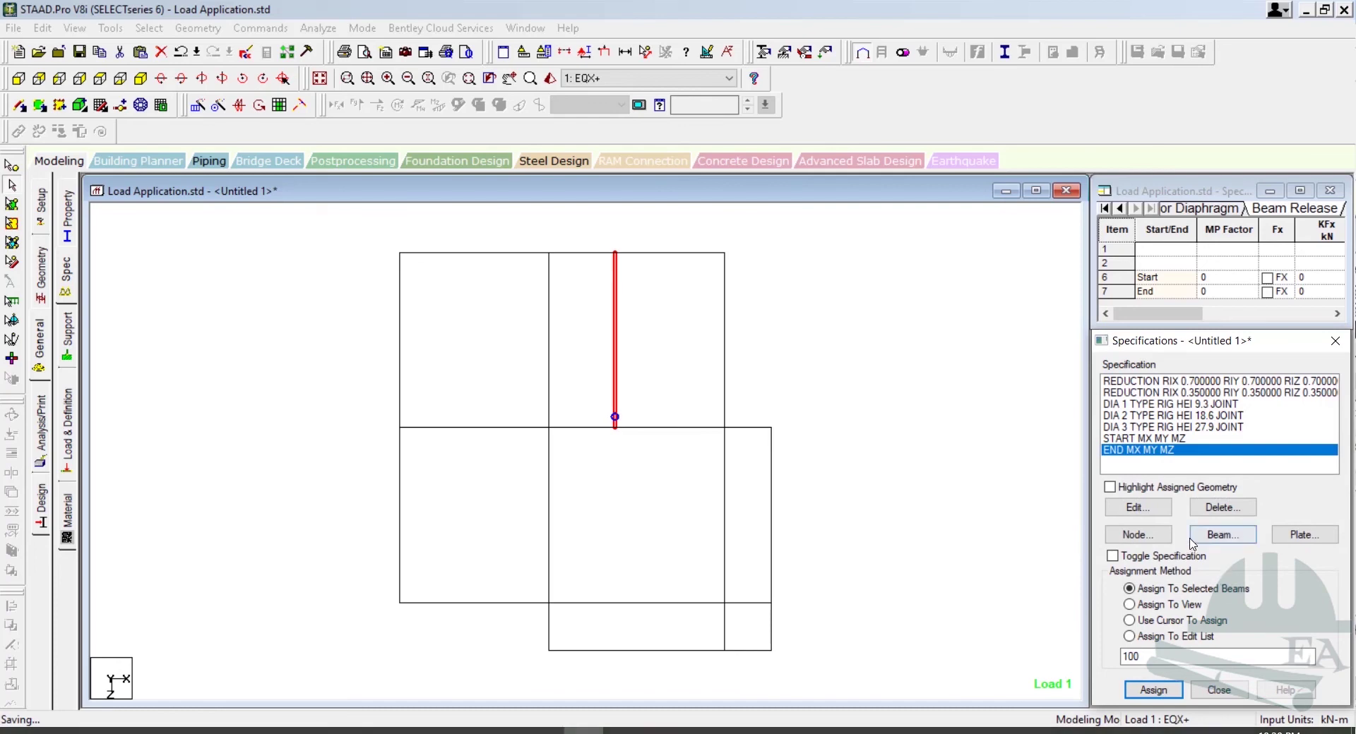
left_click(1151, 439)
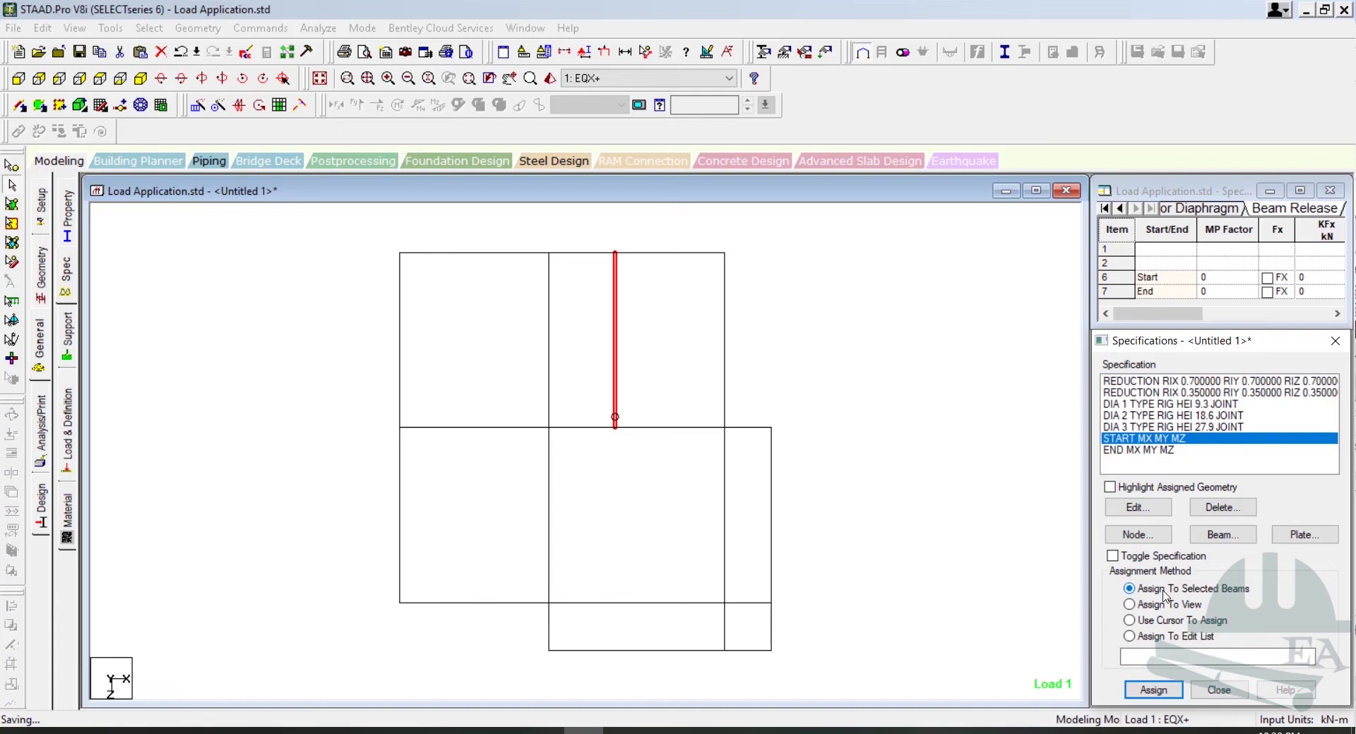
left_click(1158, 691)
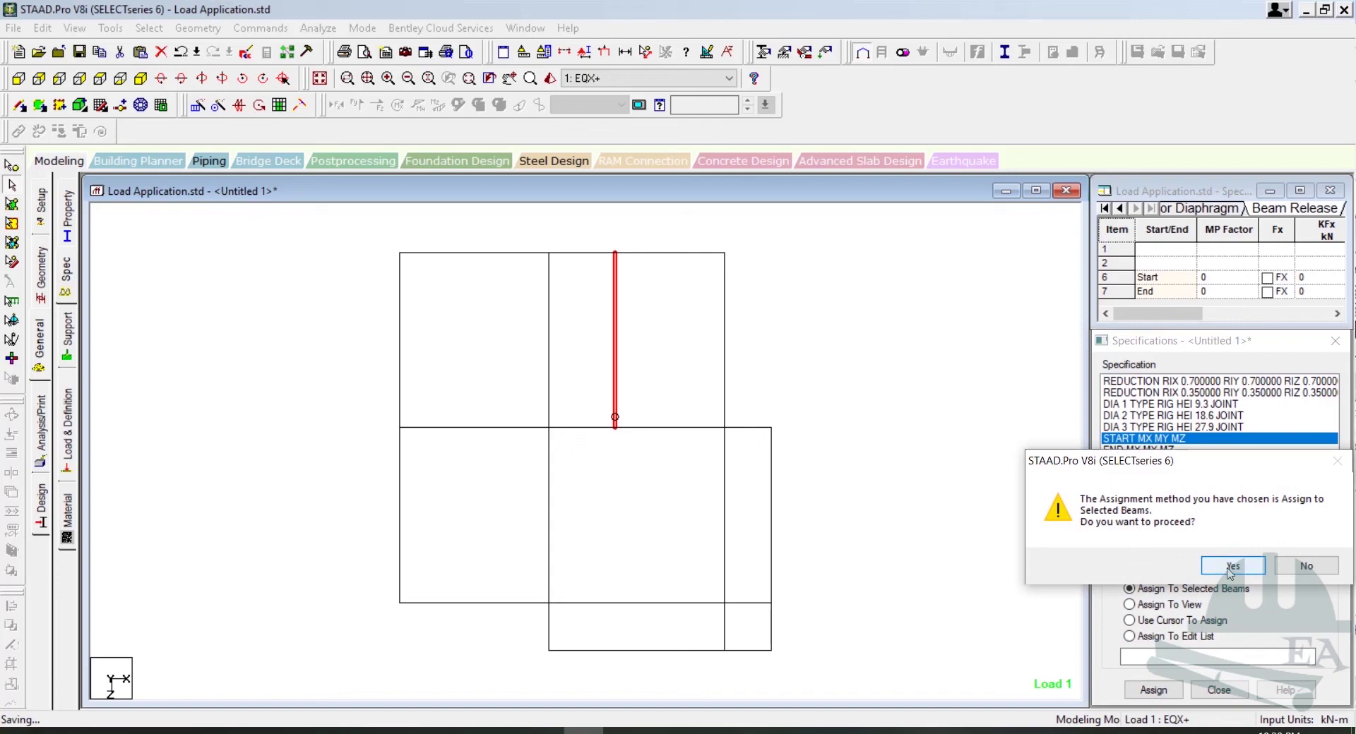
left_click(1230, 568)
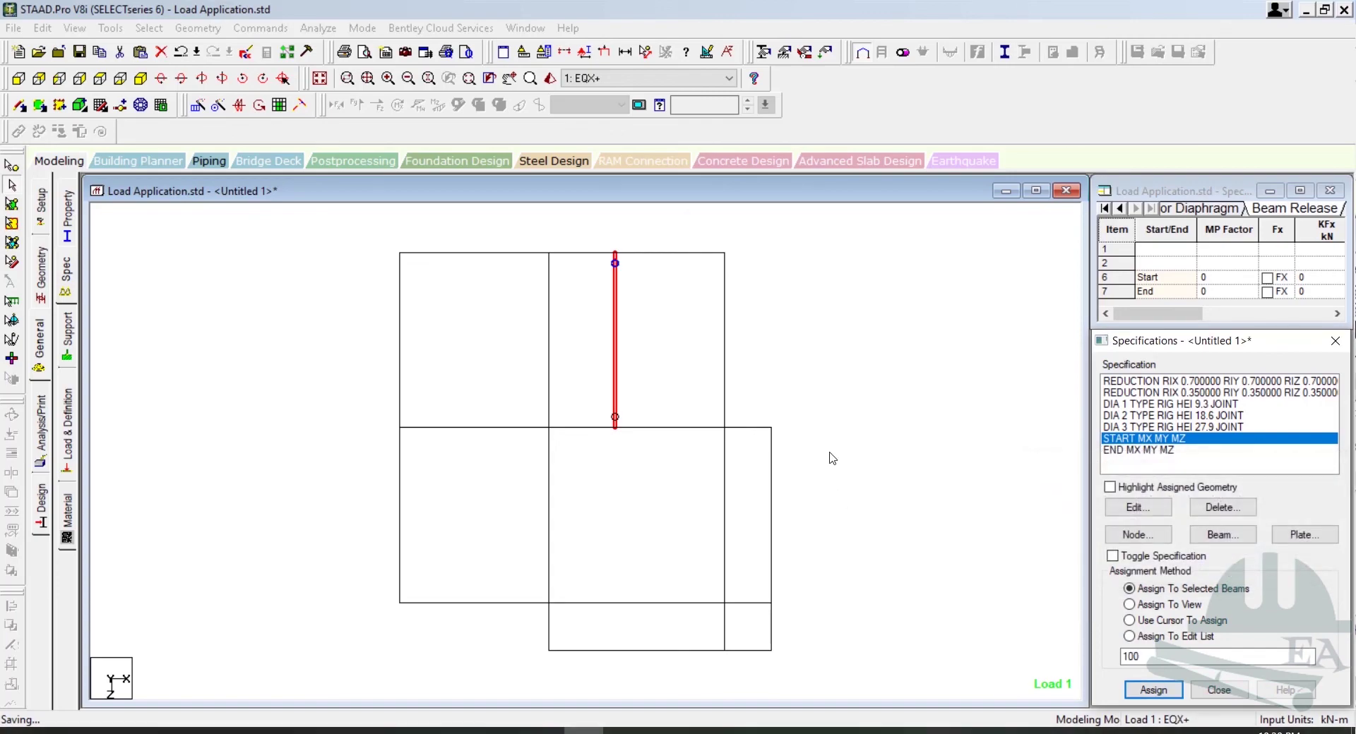